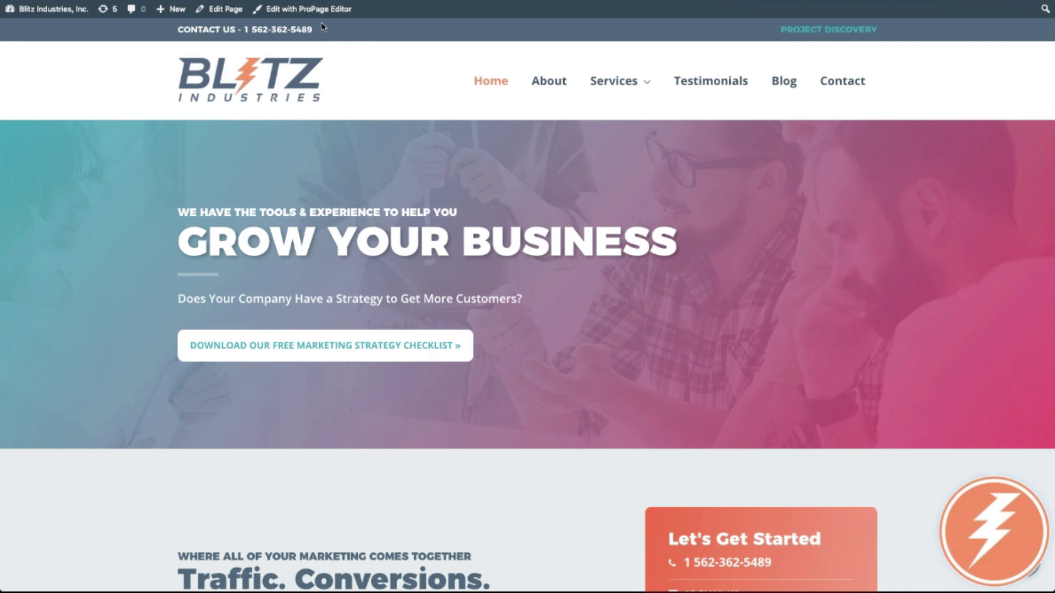
Step: Open the home page in ProPage Editor and view the saved template library from a new section below the hero
{"action": "mouse_move", "coordinate": [348, 20]}
{"action": "left_click", "coordinate": [307, 15]}
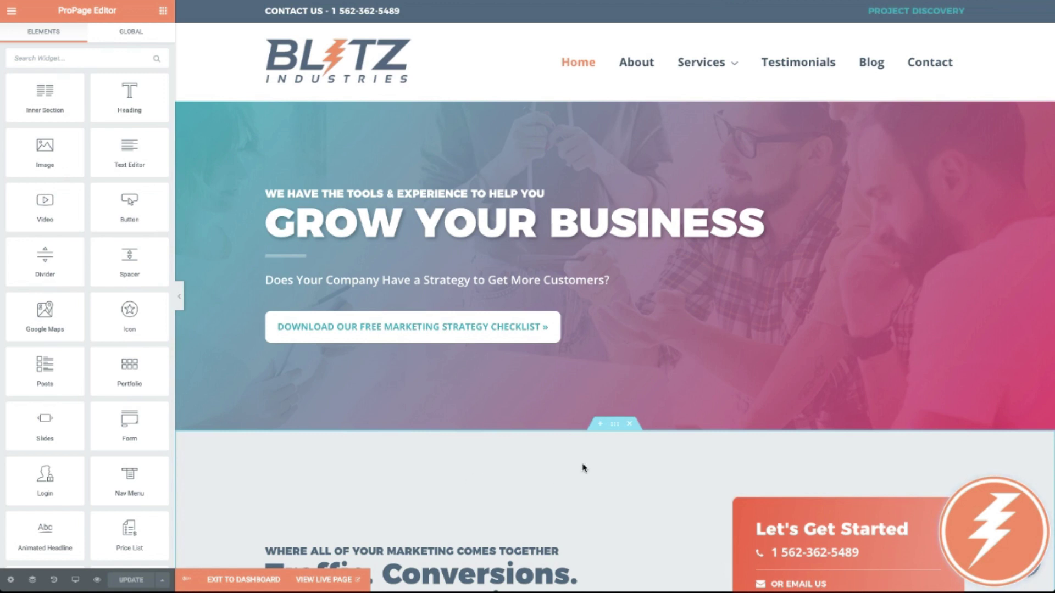
{"action": "left_click", "coordinate": [600, 426]}
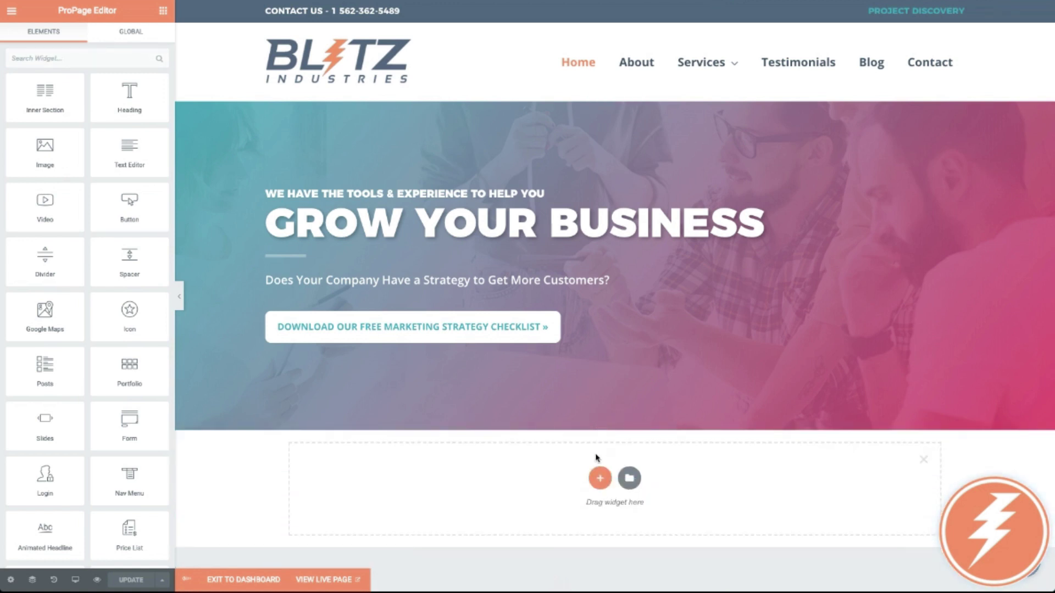
{"action": "left_click", "coordinate": [630, 479]}
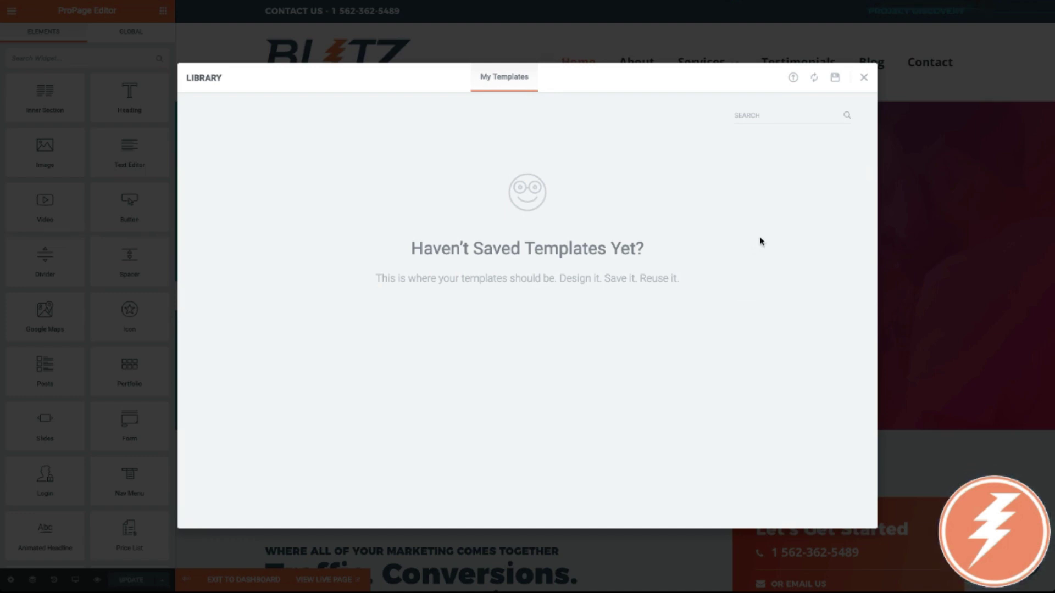
{"action": "left_click", "coordinate": [865, 79]}
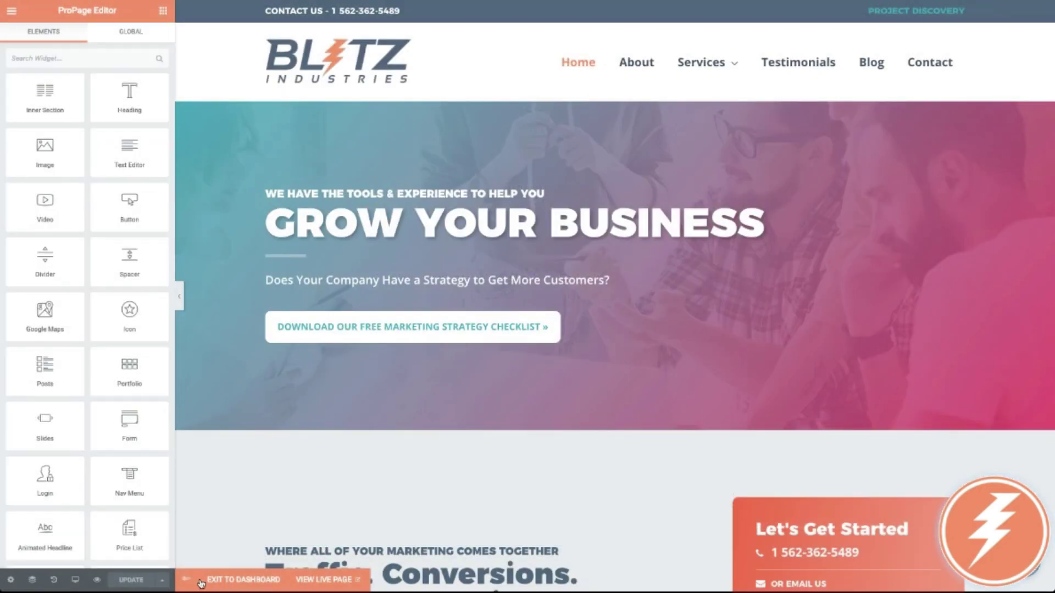
Step: View the home page's settings and the ProPage Editor main menu
{"action": "left_click", "coordinate": [10, 579]}
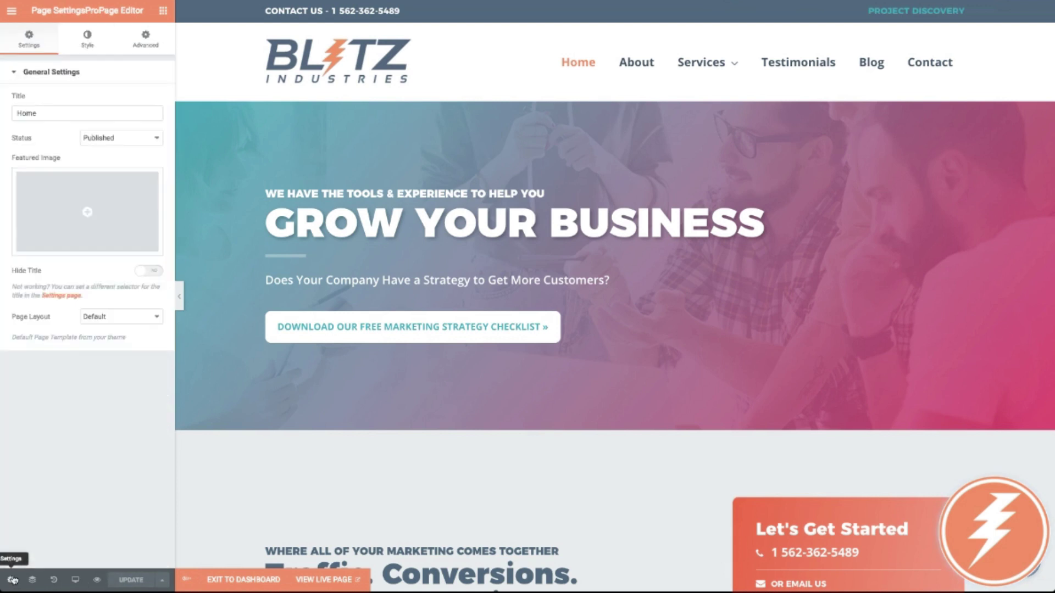
{"action": "left_click", "coordinate": [11, 11]}
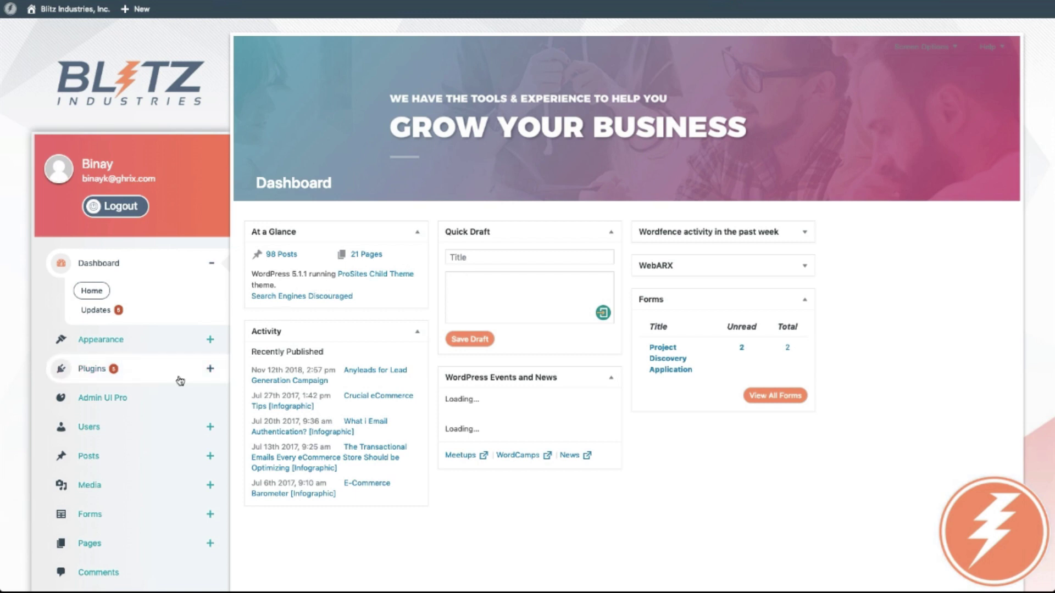
Step: In the WordPress dashboard, expand the ProPage Editor submenu and open its Rebrand page
{"action": "scroll", "coordinate": [171, 400], "scroll_direction": "down", "scroll_amount": 2}
{"action": "scroll", "coordinate": [170, 400], "scroll_direction": "down", "scroll_amount": 6}
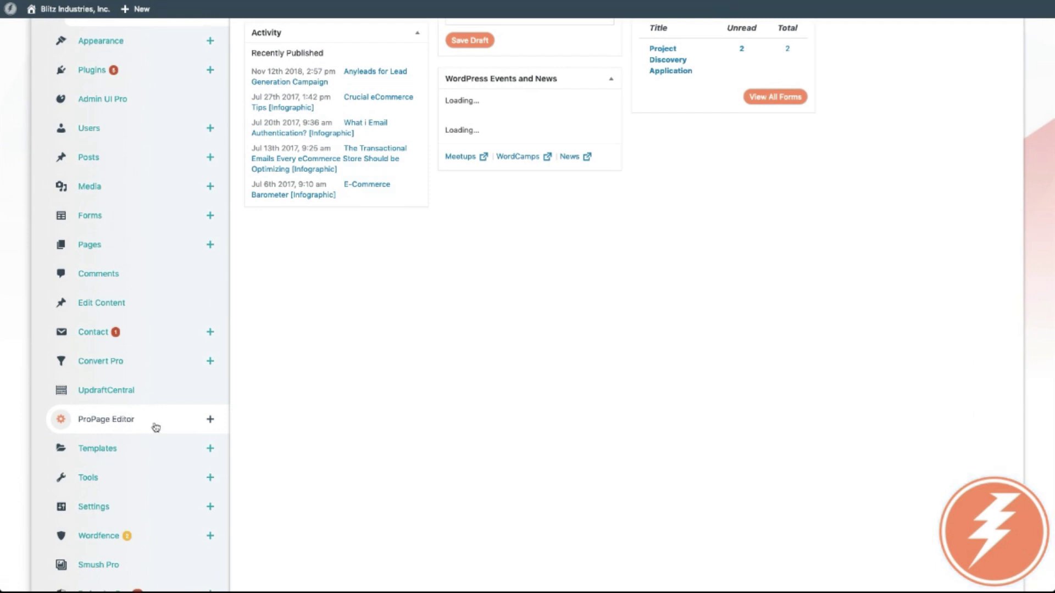
{"action": "left_click", "coordinate": [209, 421]}
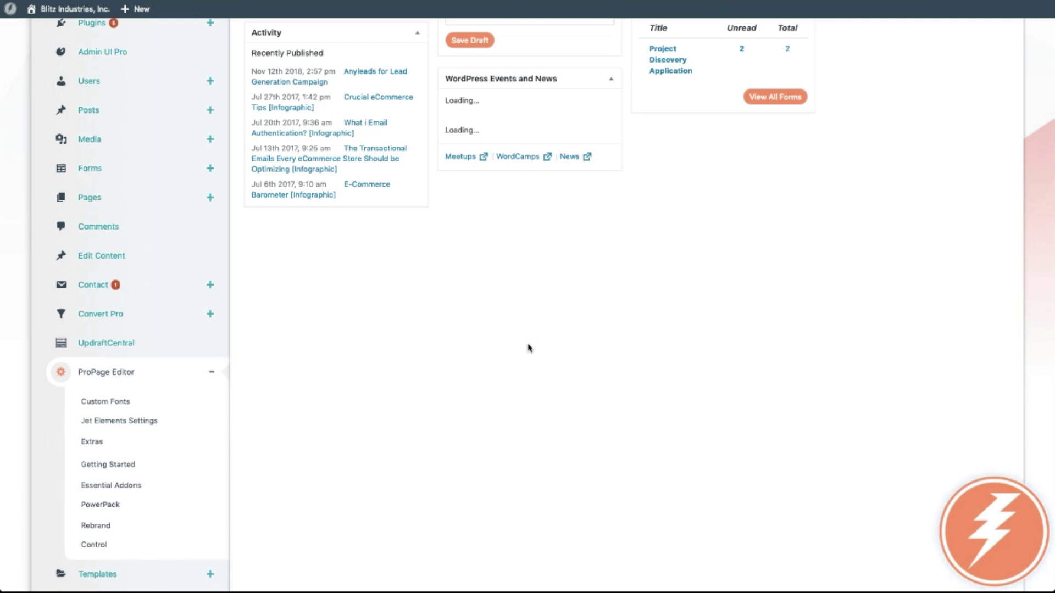
{"action": "scroll", "coordinate": [530, 347], "scroll_direction": "up", "scroll_amount": 5}
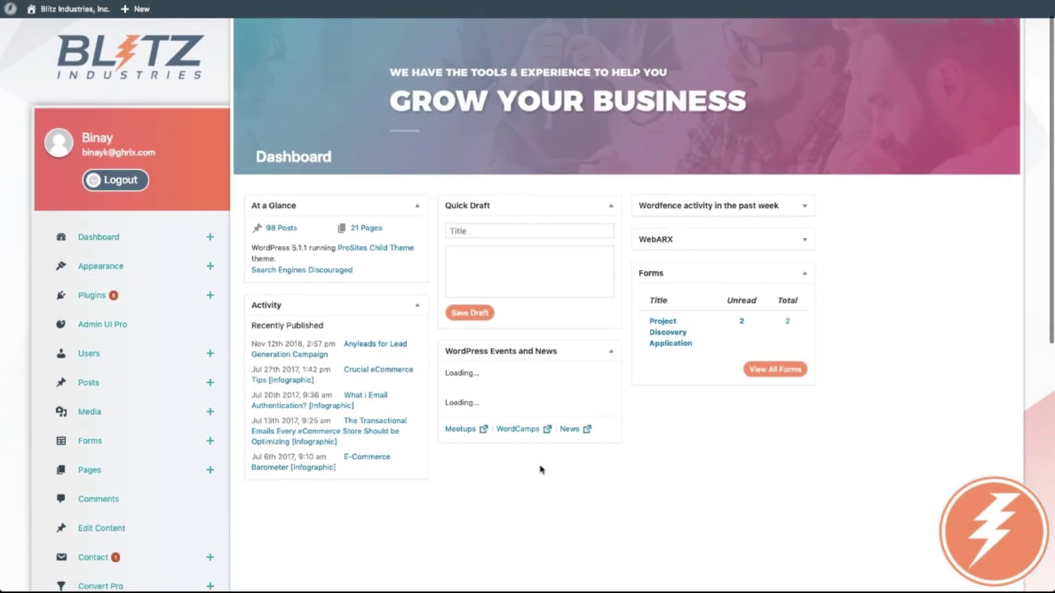
{"action": "scroll", "coordinate": [541, 469], "scroll_direction": "down", "scroll_amount": 6}
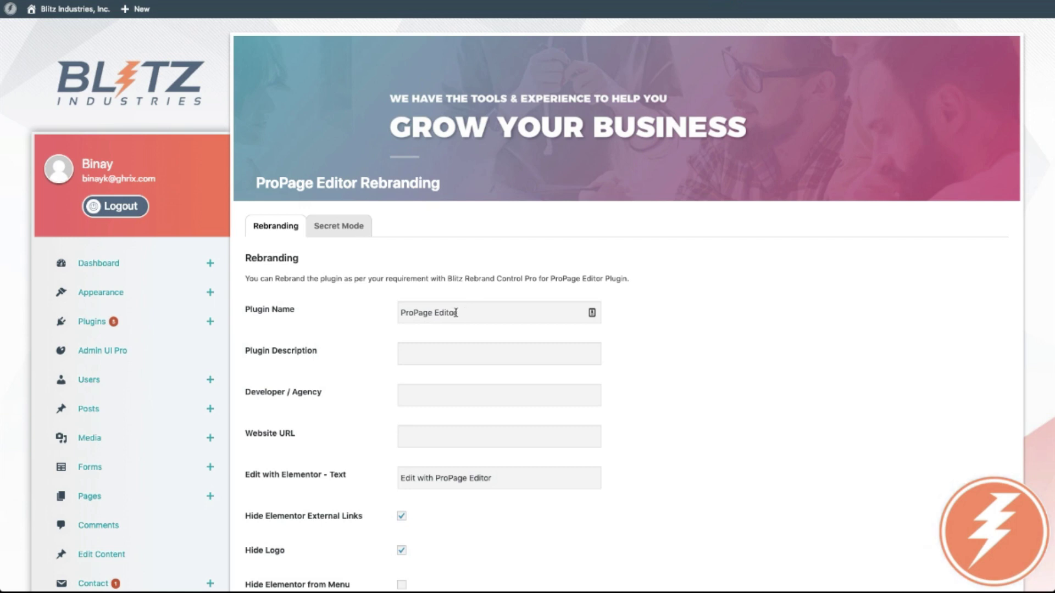
Step: Examine the Rebranding settings, including the plugin name, edit link text, hide options and primary color picker
{"action": "left_click_drag", "start_coordinate": [460, 312], "coordinate": [369, 337]}
{"action": "left_click", "coordinate": [370, 336]}
{"action": "scroll", "coordinate": [351, 466], "scroll_direction": "down", "scroll_amount": 1}
{"action": "scroll", "coordinate": [353, 465], "scroll_direction": "down", "scroll_amount": 5}
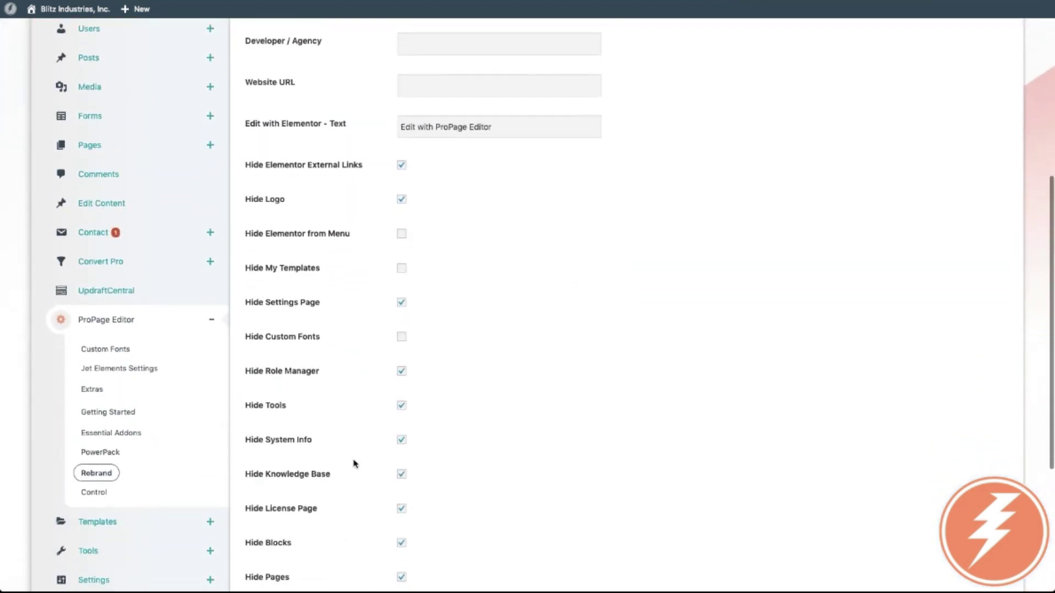
{"action": "scroll", "coordinate": [353, 465], "scroll_direction": "up", "scroll_amount": 1}
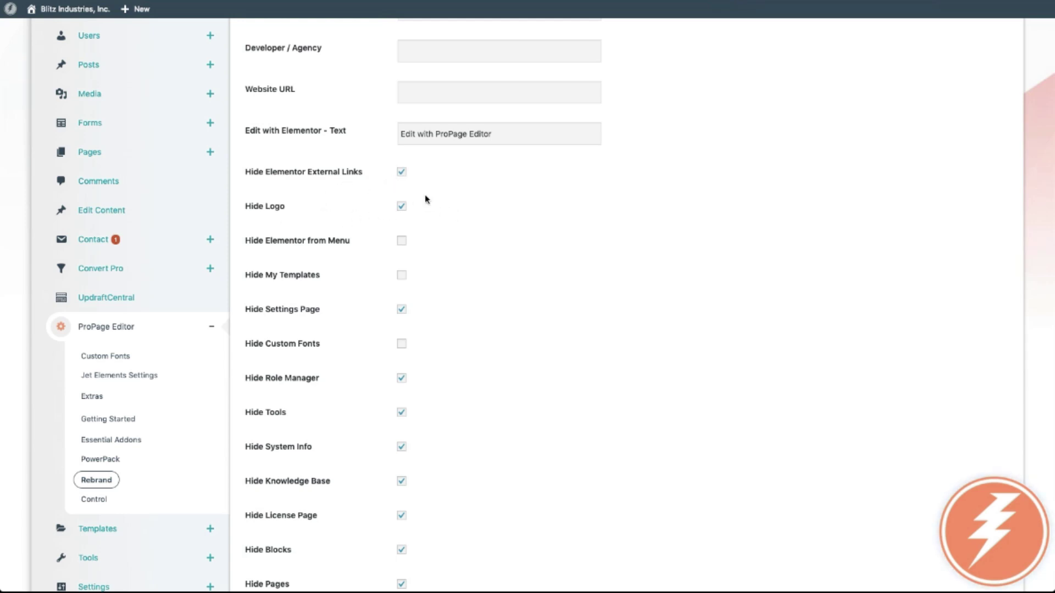
{"action": "scroll", "coordinate": [476, 275], "scroll_direction": "down", "scroll_amount": 1}
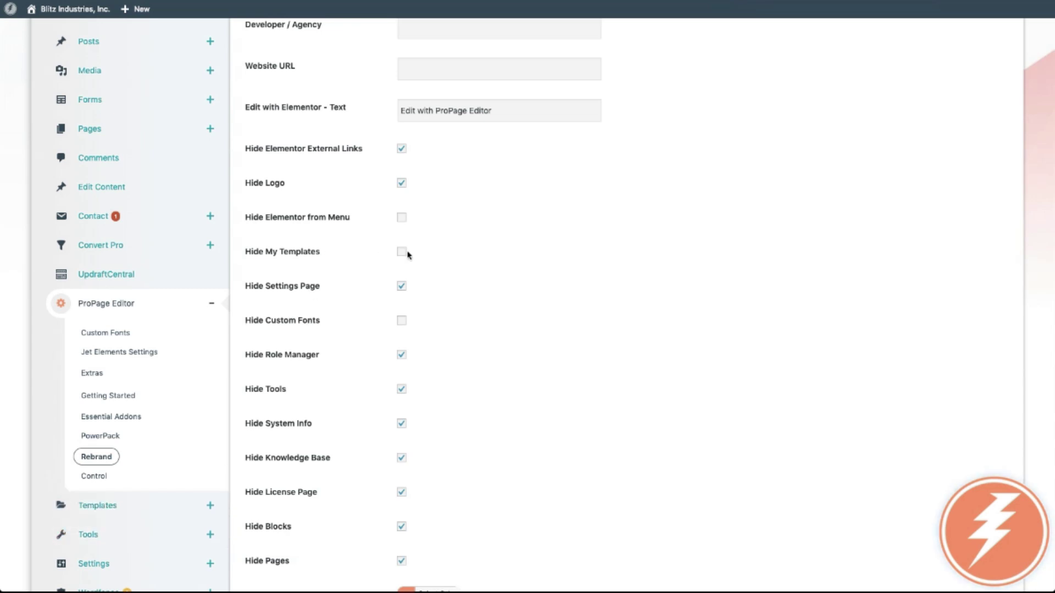
{"action": "scroll", "coordinate": [472, 286], "scroll_direction": "down", "scroll_amount": 1}
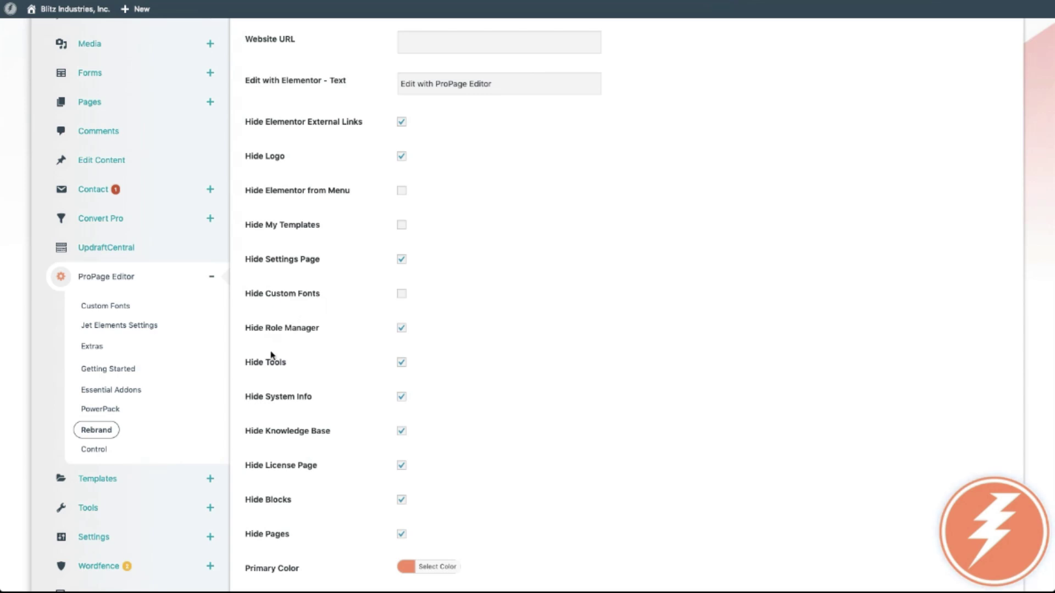
{"action": "scroll", "coordinate": [348, 358], "scroll_direction": "down", "scroll_amount": 2}
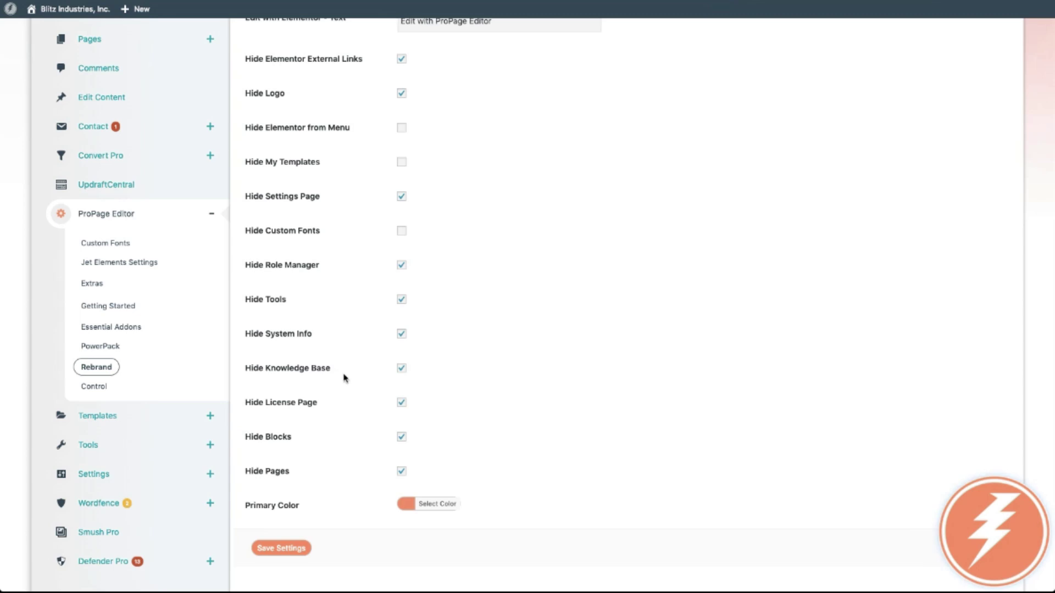
{"action": "scroll", "coordinate": [337, 369], "scroll_direction": "down", "scroll_amount": 1}
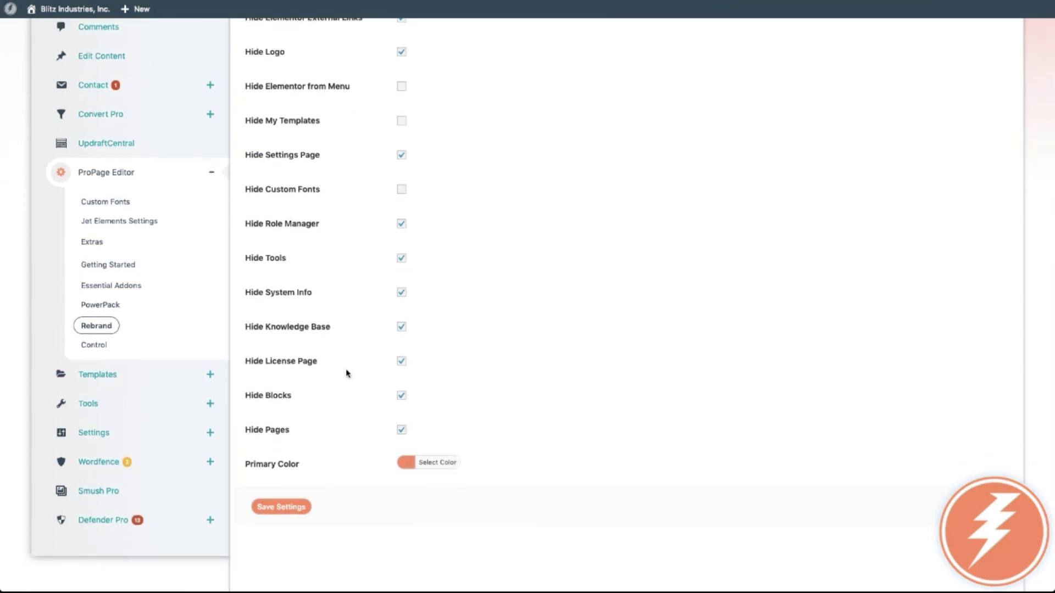
{"action": "scroll", "coordinate": [347, 373], "scroll_direction": "down", "scroll_amount": 1}
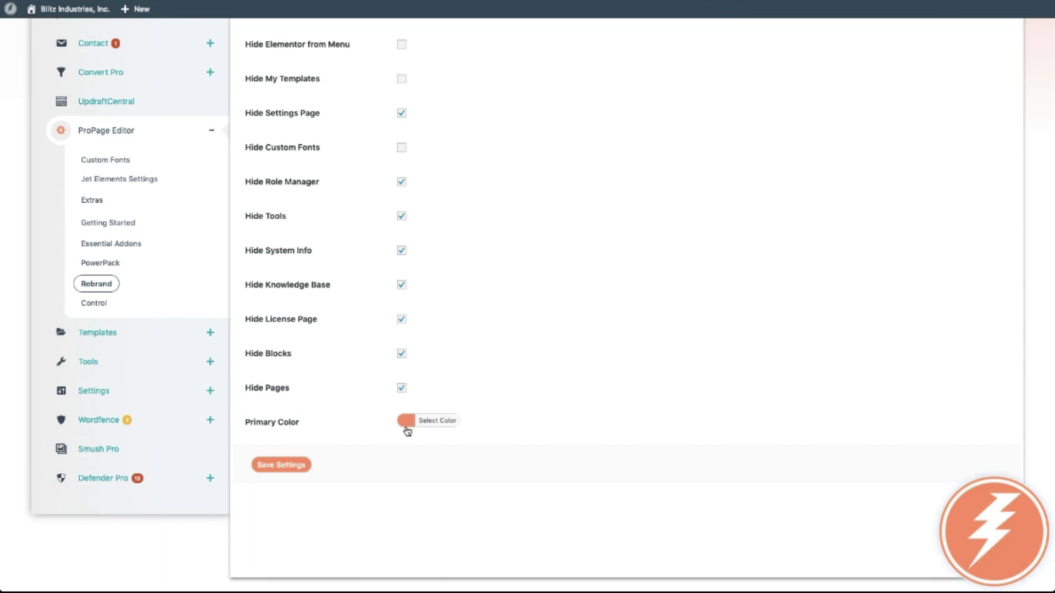
{"action": "left_click", "coordinate": [453, 423]}
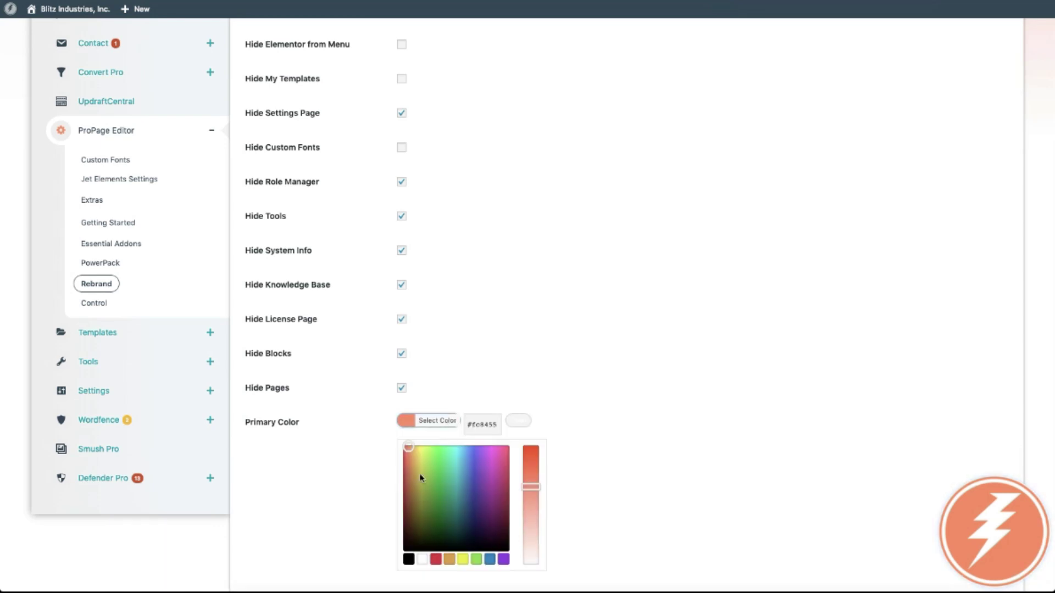
{"action": "left_click", "coordinate": [511, 357]}
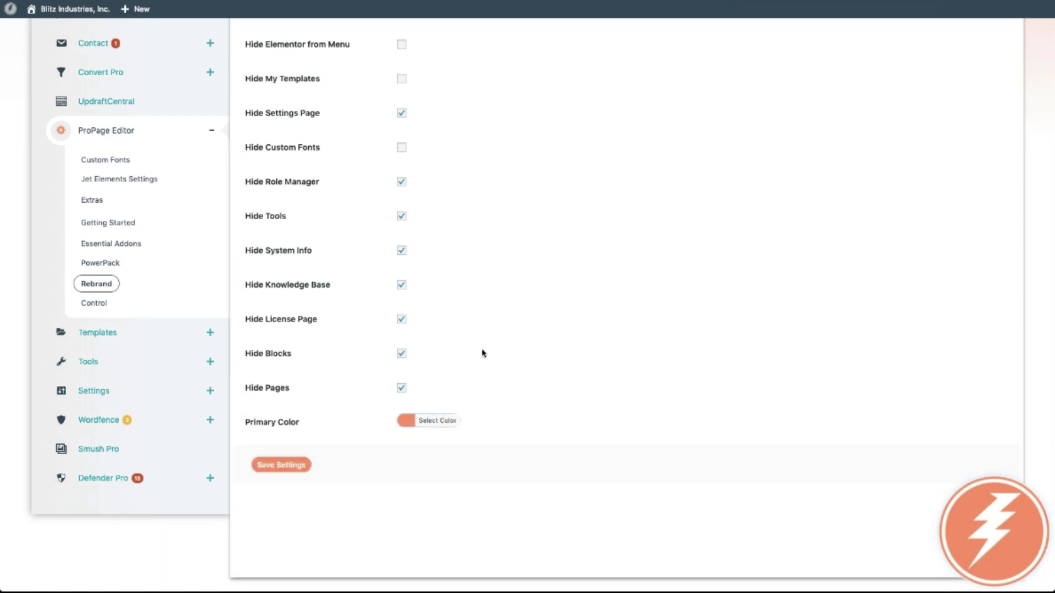
Step: Review the Secret Mode options for hiding the rebrand settings and the plugins
{"action": "scroll", "coordinate": [483, 352], "scroll_direction": "up", "scroll_amount": 6}
{"action": "scroll", "coordinate": [483, 349], "scroll_direction": "up", "scroll_amount": 3}
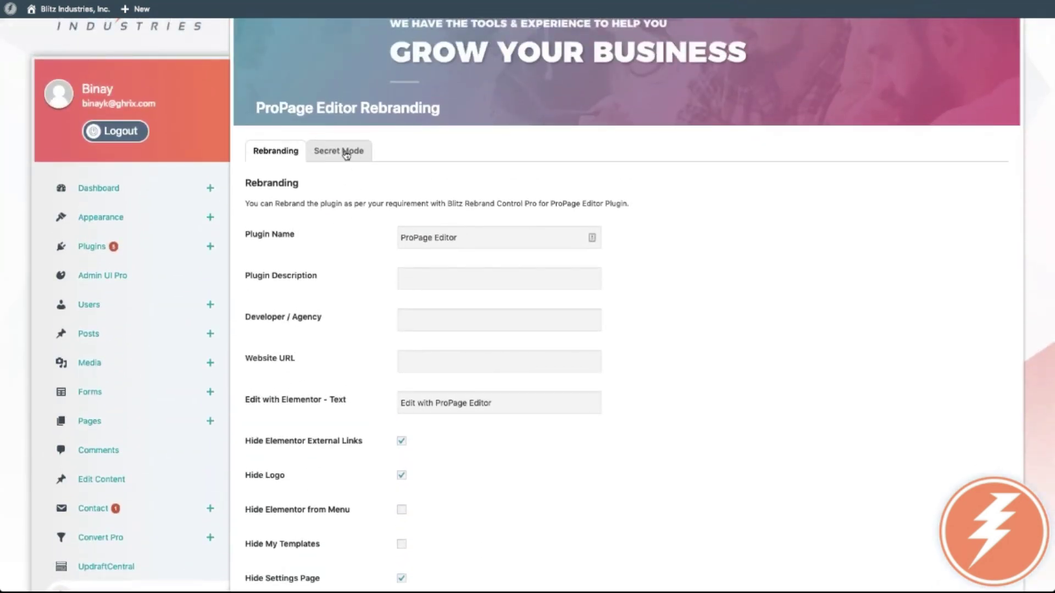
{"action": "left_click", "coordinate": [346, 152]}
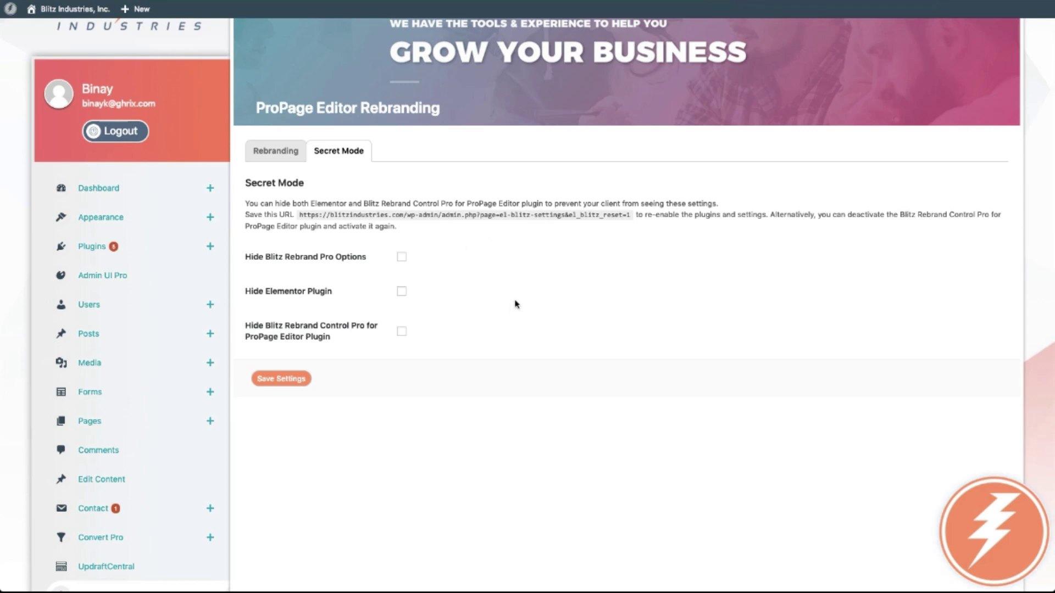
{"action": "scroll", "coordinate": [493, 283], "scroll_direction": "up", "scroll_amount": 2}
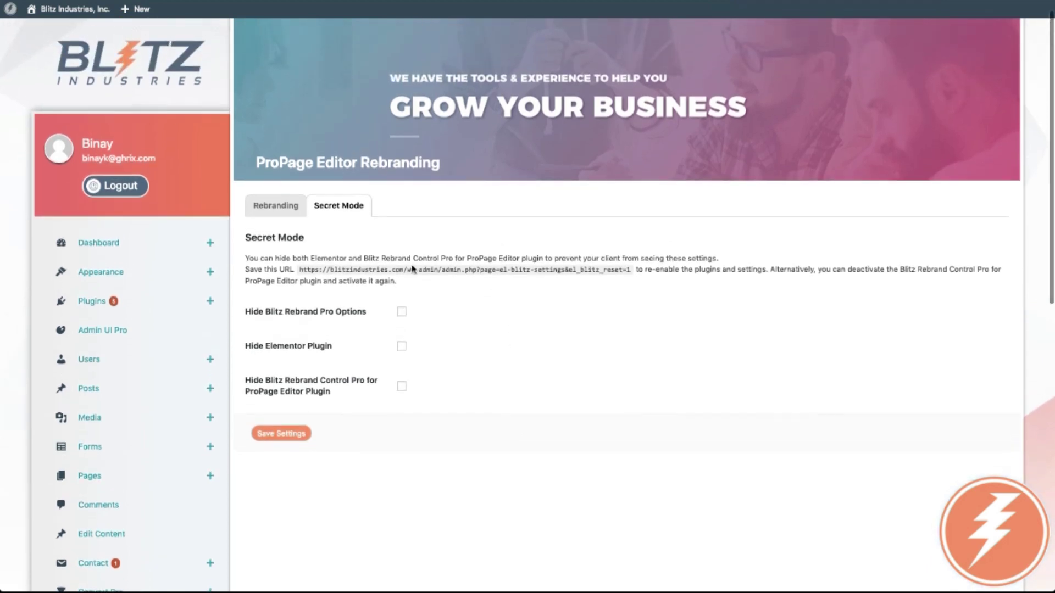
{"action": "scroll", "coordinate": [575, 364], "scroll_direction": "down", "scroll_amount": 10}
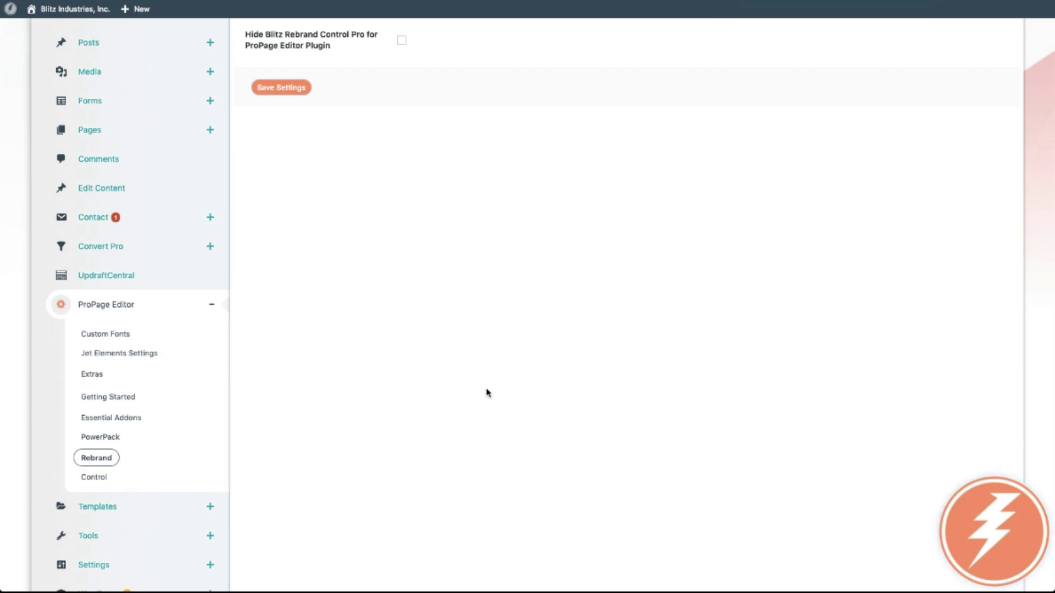
Step: Open the ProPage Editor Control page and view its Global Settings
{"action": "scroll", "coordinate": [486, 393], "scroll_direction": "up", "scroll_amount": 8}
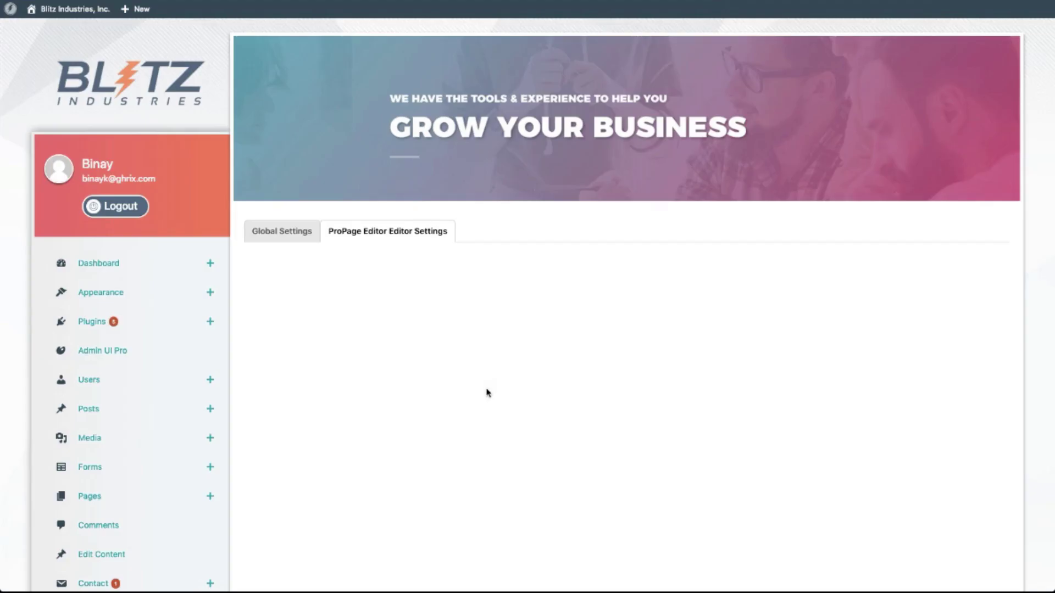
{"action": "left_click", "coordinate": [286, 237]}
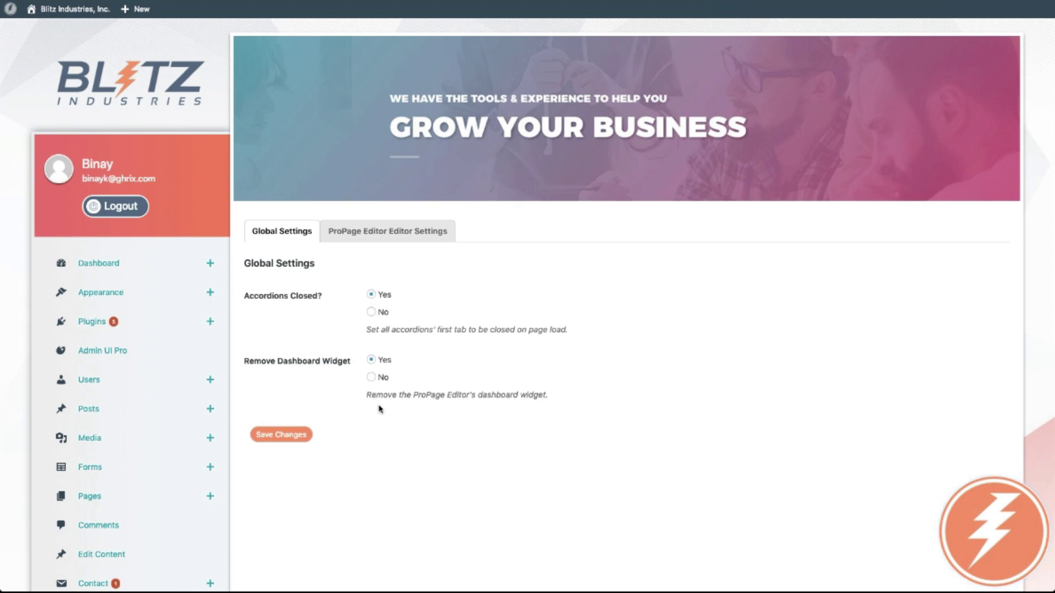
Step: Set the editor color to Dark in the ProPage Editor Editor Settings
{"action": "left_click", "coordinate": [369, 234]}
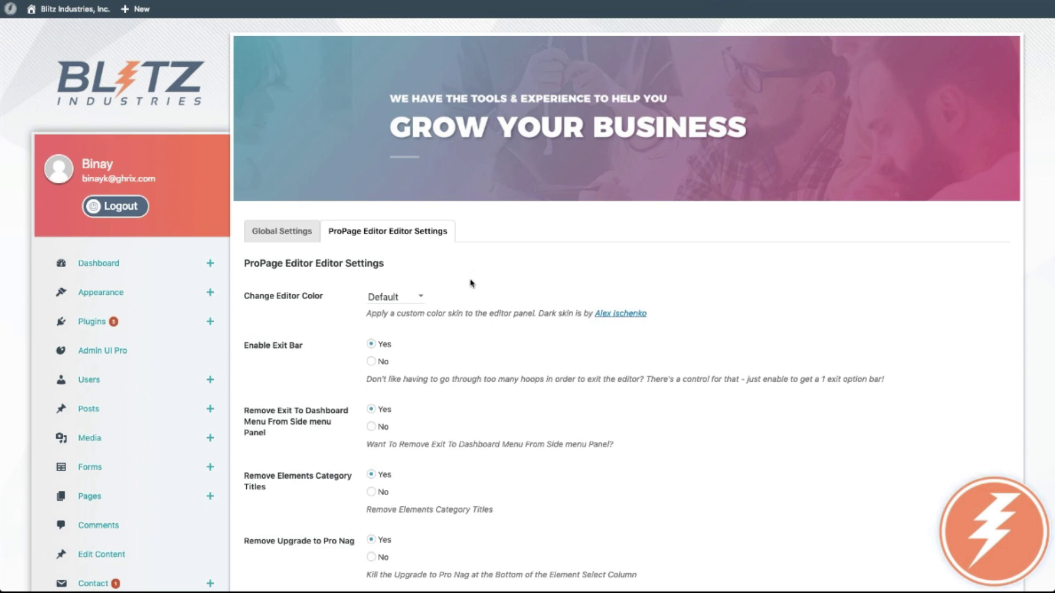
{"action": "scroll", "coordinate": [470, 294], "scroll_direction": "down", "scroll_amount": 1}
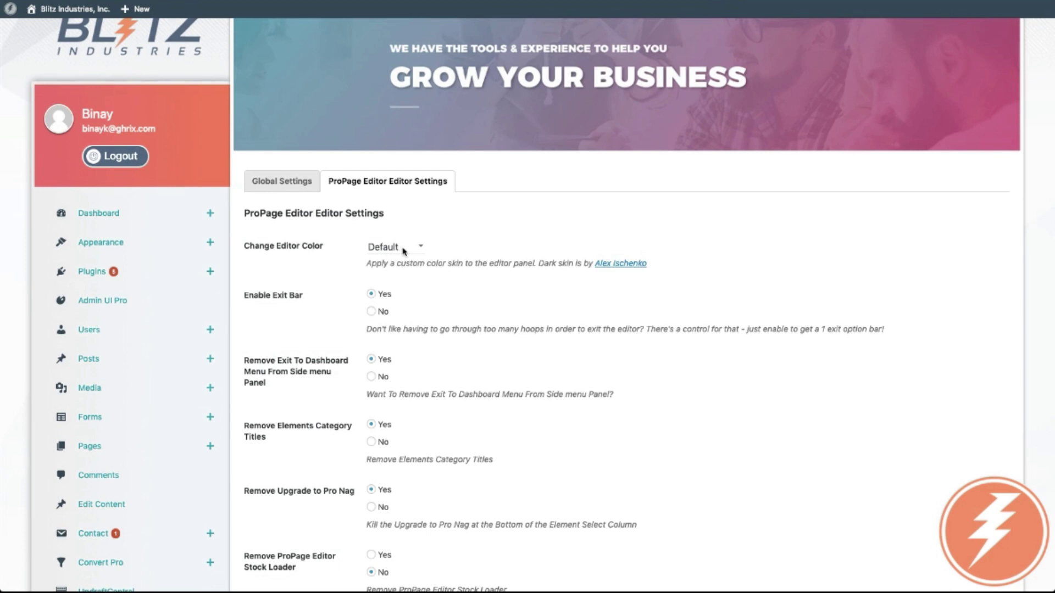
{"action": "left_click", "coordinate": [404, 251]}
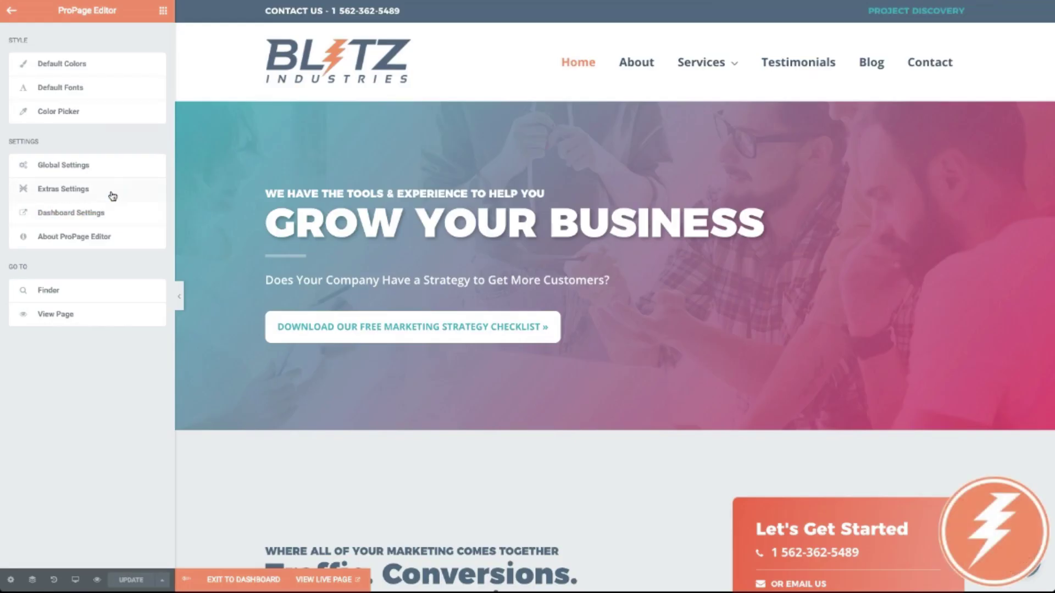
{"action": "left_click", "coordinate": [162, 12]}
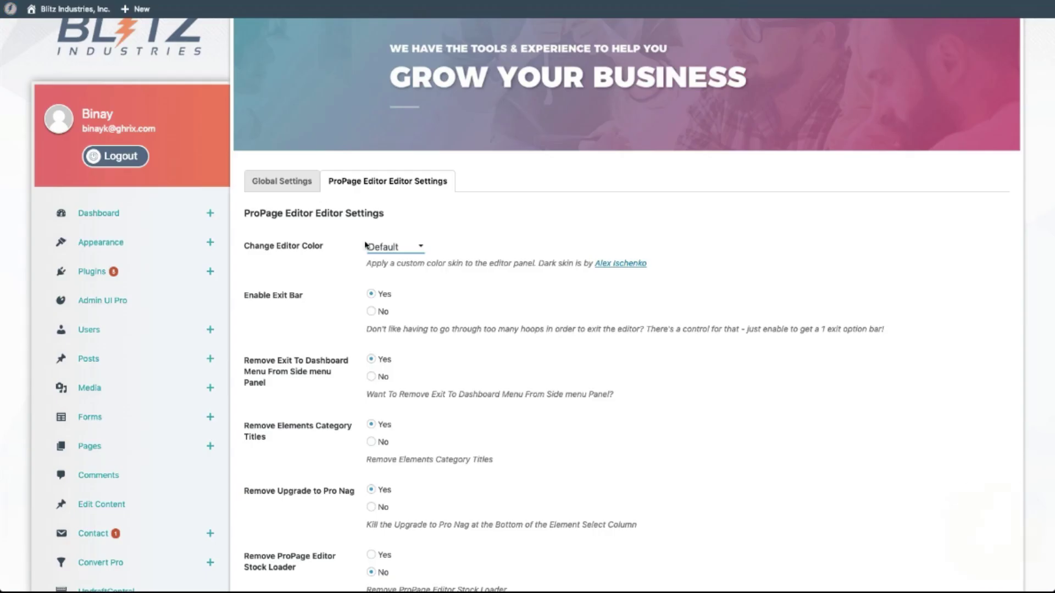
{"action": "left_click", "coordinate": [409, 246]}
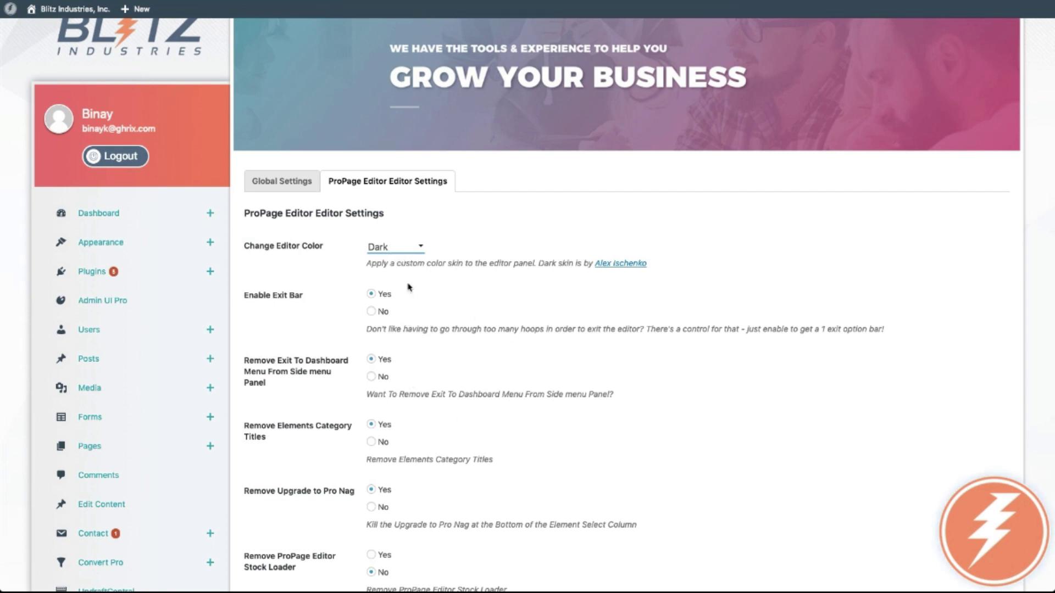
Step: Review the Enable Exit Bar option and try repositioning the exit bar in the page editor
{"action": "scroll", "coordinate": [396, 290], "scroll_direction": "down", "scroll_amount": 1}
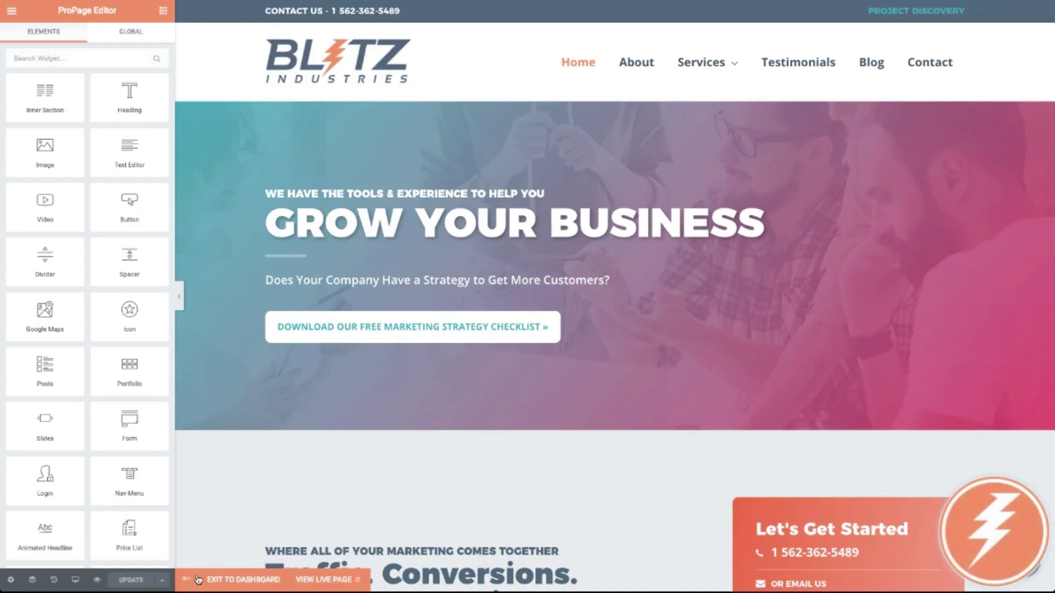
{"action": "left_click_drag", "start_coordinate": [192, 577], "coordinate": [189, 11]}
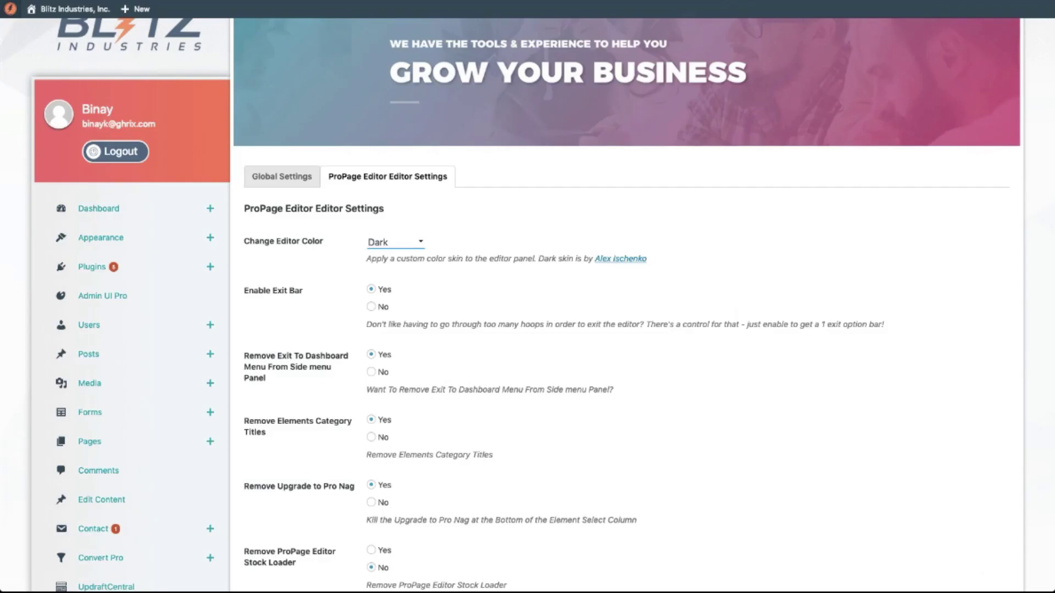
Step: Check the Remove Elements Category Titles option and browse the page editor's widget list to see its effect
{"action": "scroll", "coordinate": [329, 437], "scroll_direction": "down", "scroll_amount": 1}
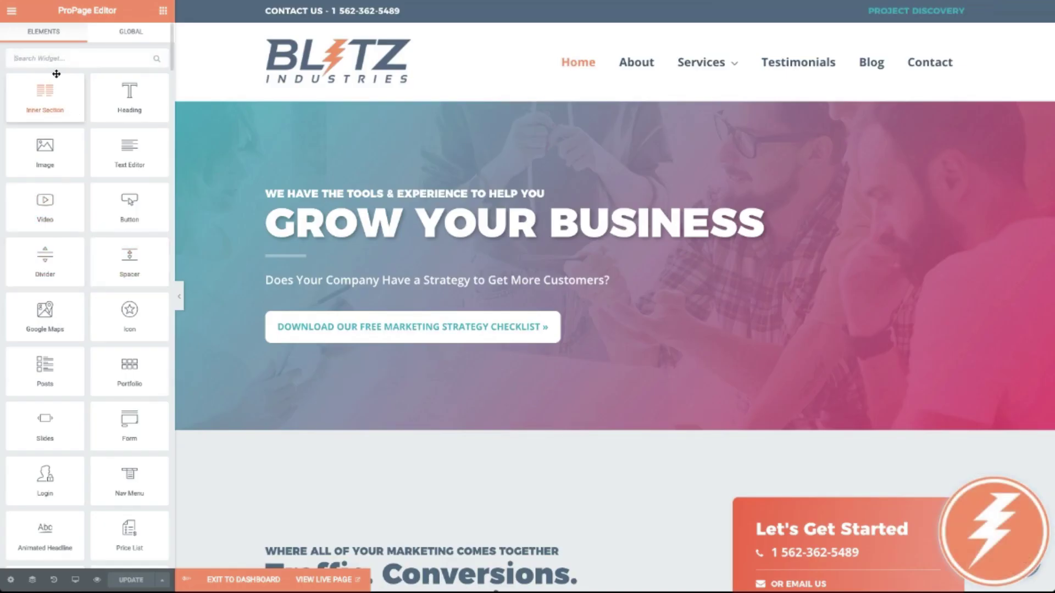
{"action": "scroll", "coordinate": [88, 433], "scroll_direction": "down", "scroll_amount": 5}
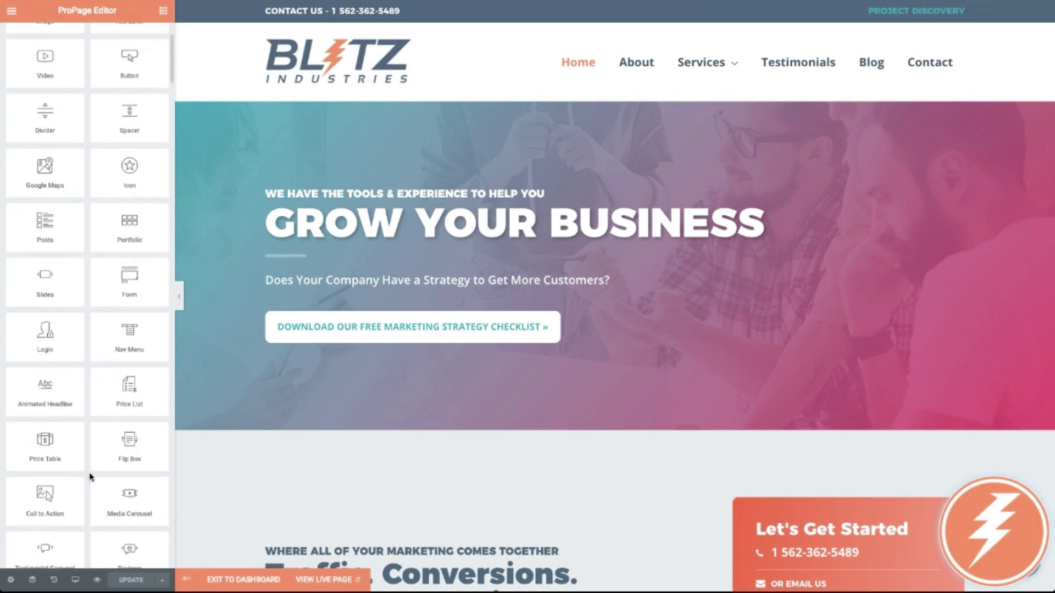
{"action": "scroll", "coordinate": [84, 477], "scroll_direction": "down", "scroll_amount": 1}
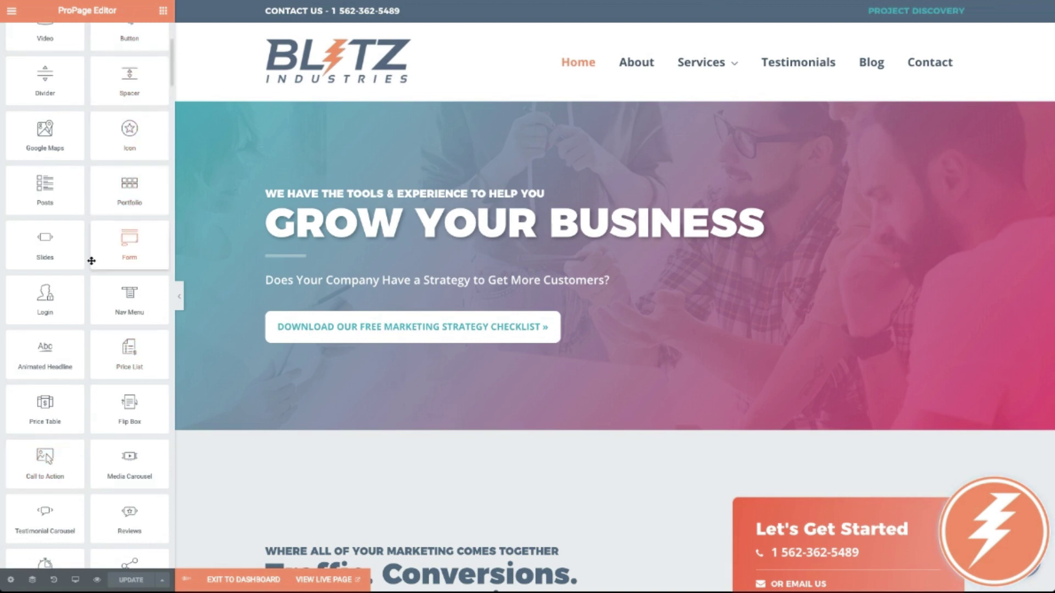
{"action": "scroll", "coordinate": [89, 259], "scroll_direction": "up", "scroll_amount": 5}
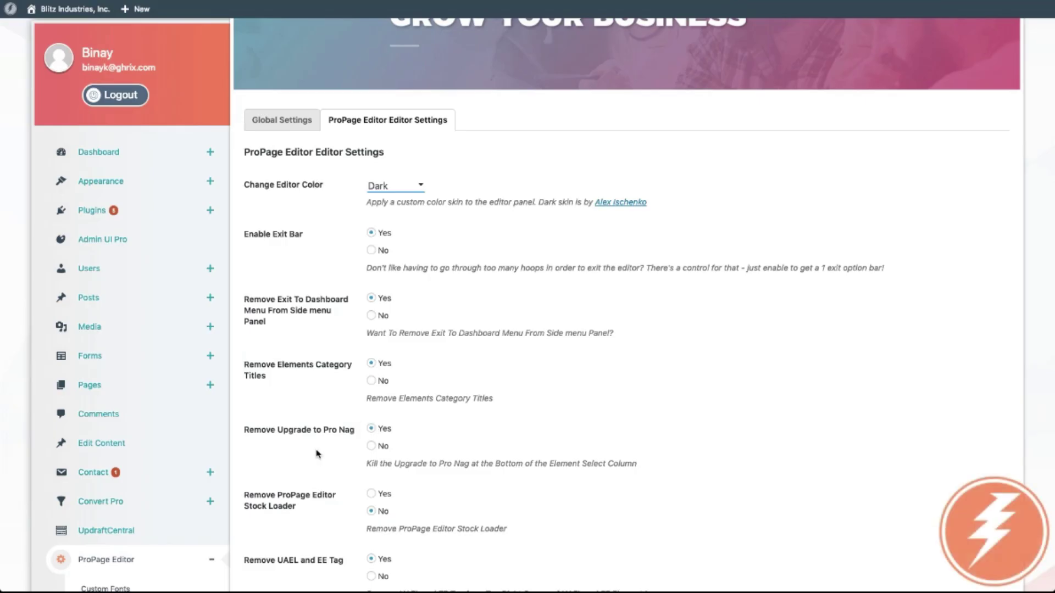
Step: Review the options for removing the Upgrade to Pro nag, the stock loader, and the UAEL and EE tags
{"action": "scroll", "coordinate": [316, 449], "scroll_direction": "down", "scroll_amount": 2}
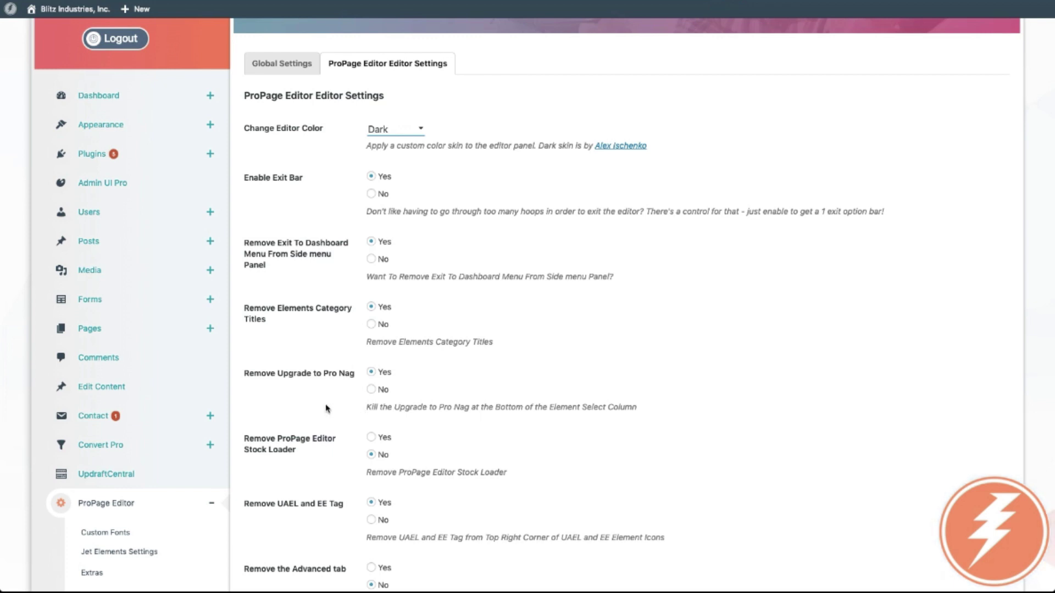
{"action": "scroll", "coordinate": [326, 408], "scroll_direction": "down", "scroll_amount": 3}
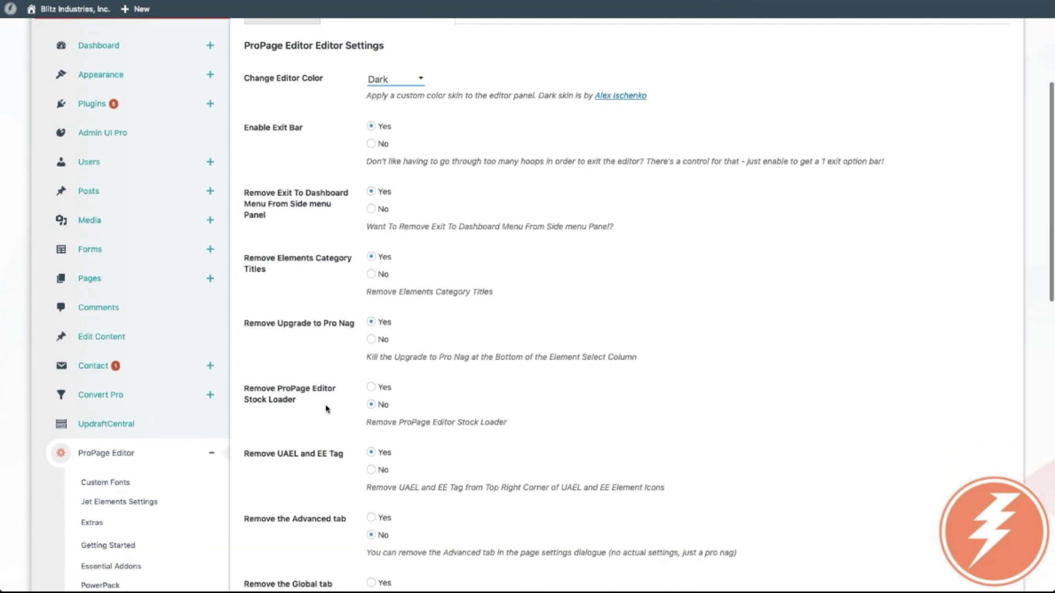
{"action": "scroll", "coordinate": [324, 379], "scroll_direction": "down", "scroll_amount": 2}
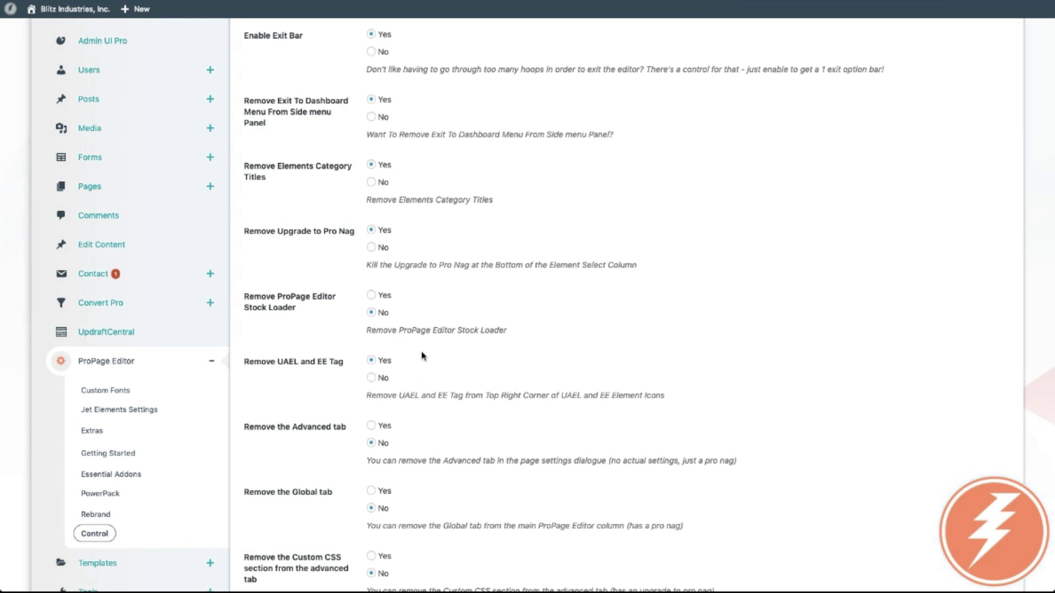
{"action": "scroll", "coordinate": [324, 397], "scroll_direction": "down", "scroll_amount": 2}
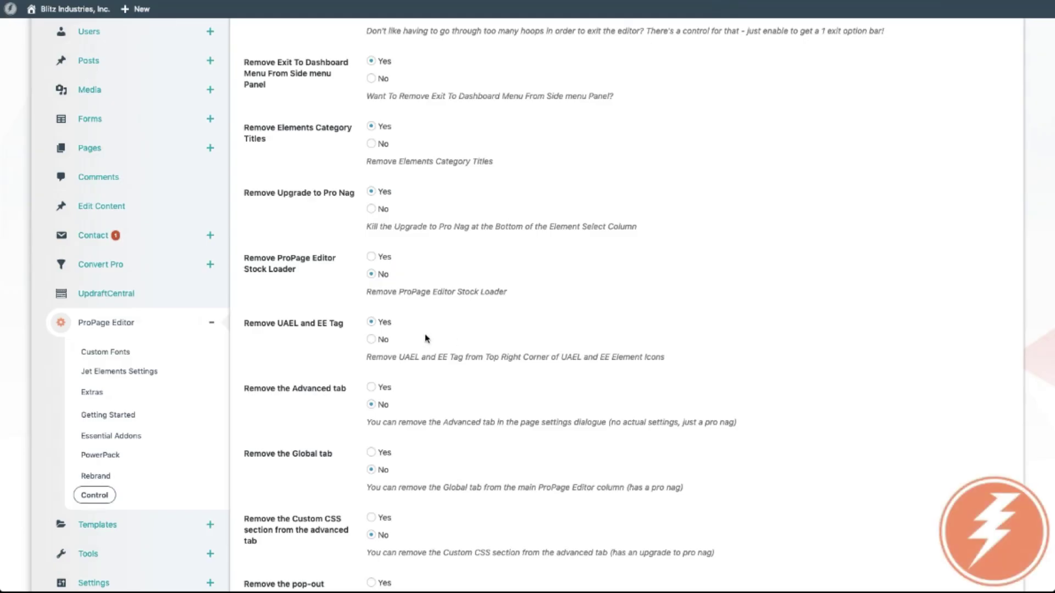
{"action": "left_click", "coordinate": [371, 323]}
{"action": "scroll", "coordinate": [327, 382], "scroll_direction": "down", "scroll_amount": 1}
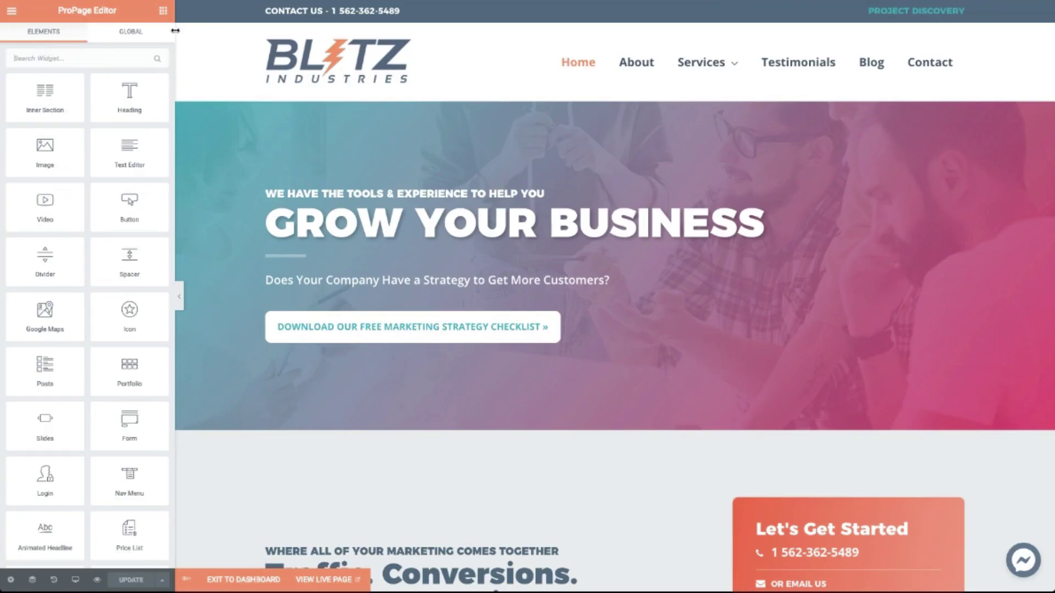
Step: Inspect the GROW YOUR BUSINESS heading's editing tabs and the Advanced and Global tab removal options, then return to the widget list
{"action": "left_click", "coordinate": [467, 235]}
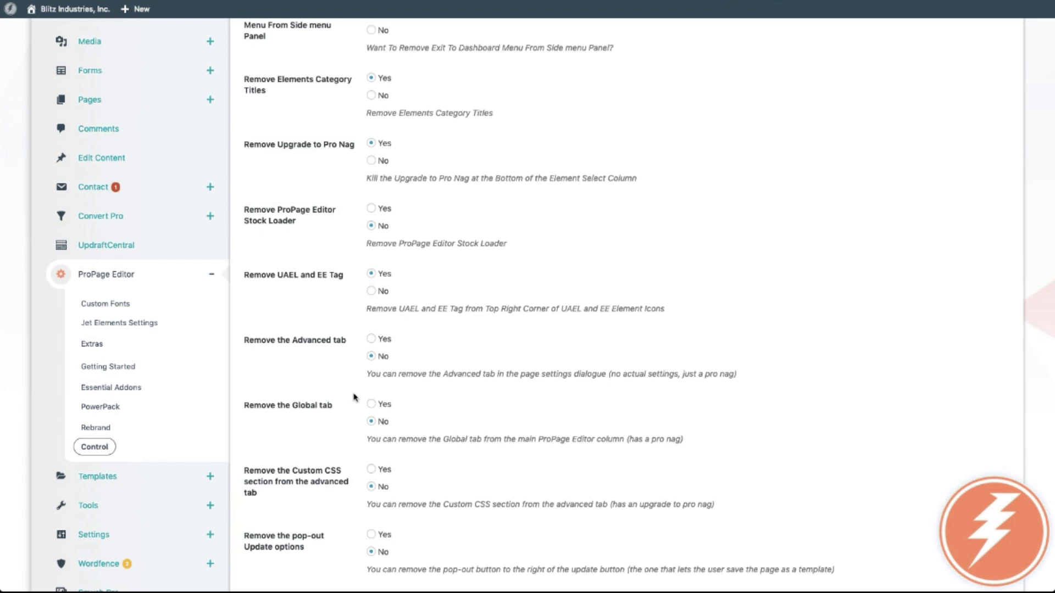
{"action": "scroll", "coordinate": [356, 397], "scroll_direction": "down", "scroll_amount": 1}
{"action": "scroll", "coordinate": [329, 364], "scroll_direction": "down", "scroll_amount": 1}
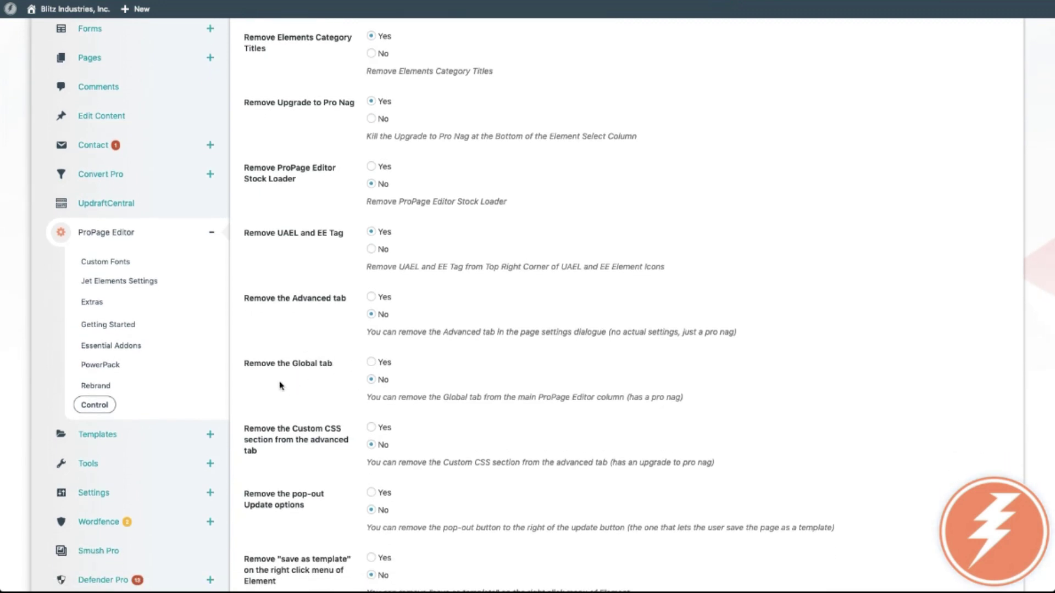
{"action": "scroll", "coordinate": [281, 386], "scroll_direction": "down", "scroll_amount": 1}
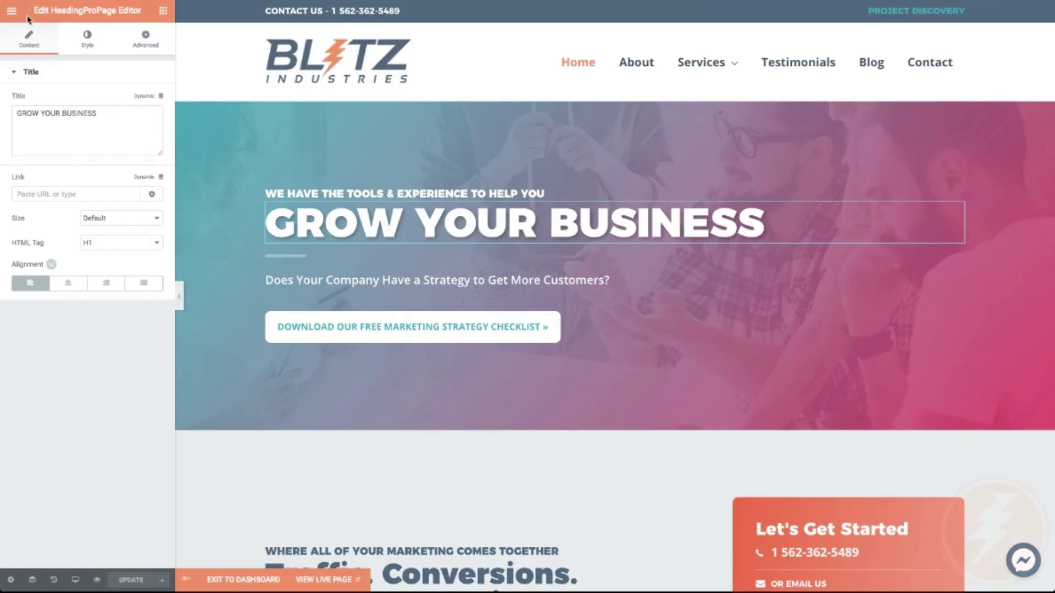
{"action": "left_click", "coordinate": [11, 11]}
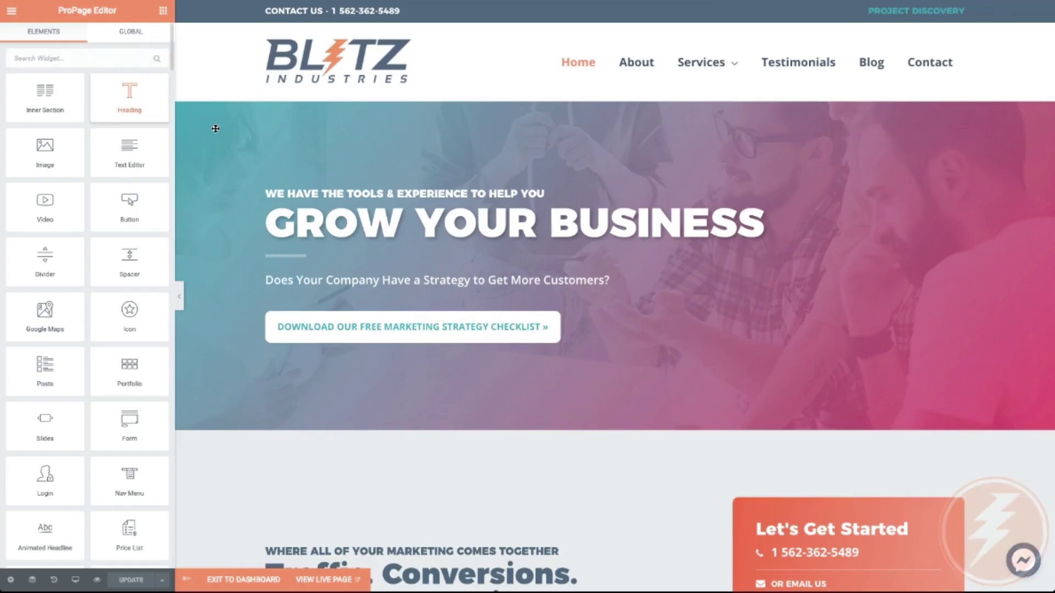
Step: View the Custom CSS section in the GROW YOUR BUSINESS heading's Advanced settings, then collapse it
{"action": "left_click", "coordinate": [345, 216]}
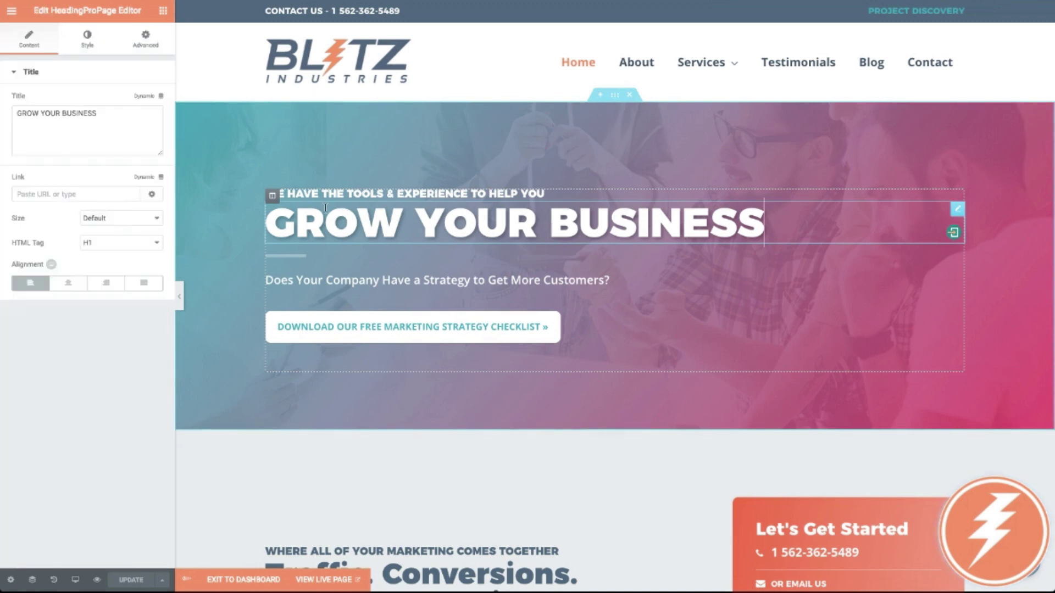
{"action": "left_click", "coordinate": [155, 49]}
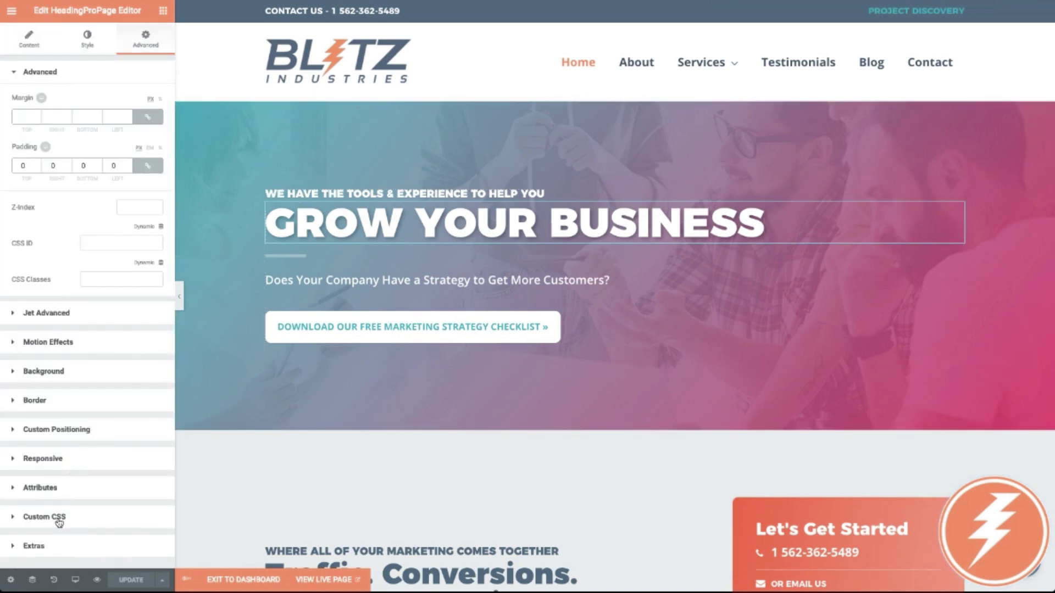
{"action": "left_click", "coordinate": [12, 521]}
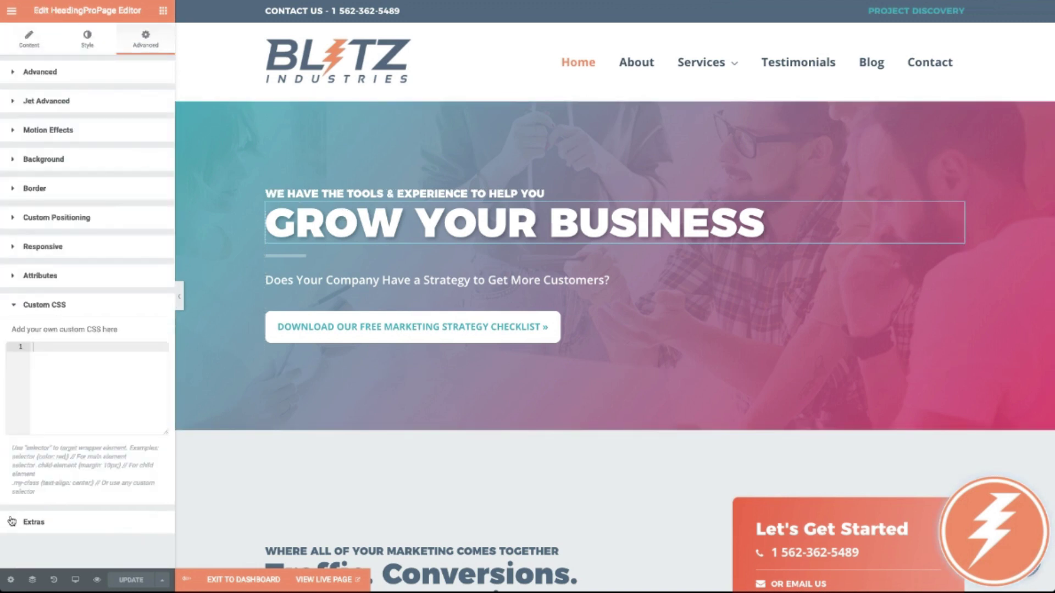
{"action": "left_click", "coordinate": [15, 307]}
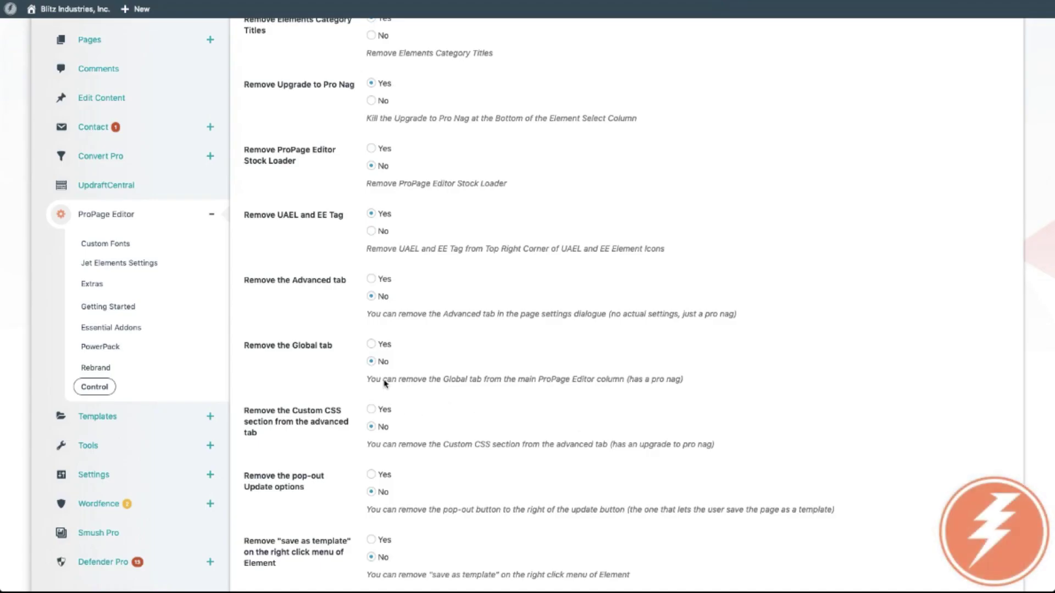
Step: Review the option for removing the pop-out Update options and view those save options in the page editor
{"action": "scroll", "coordinate": [306, 483], "scroll_direction": "down", "scroll_amount": 3}
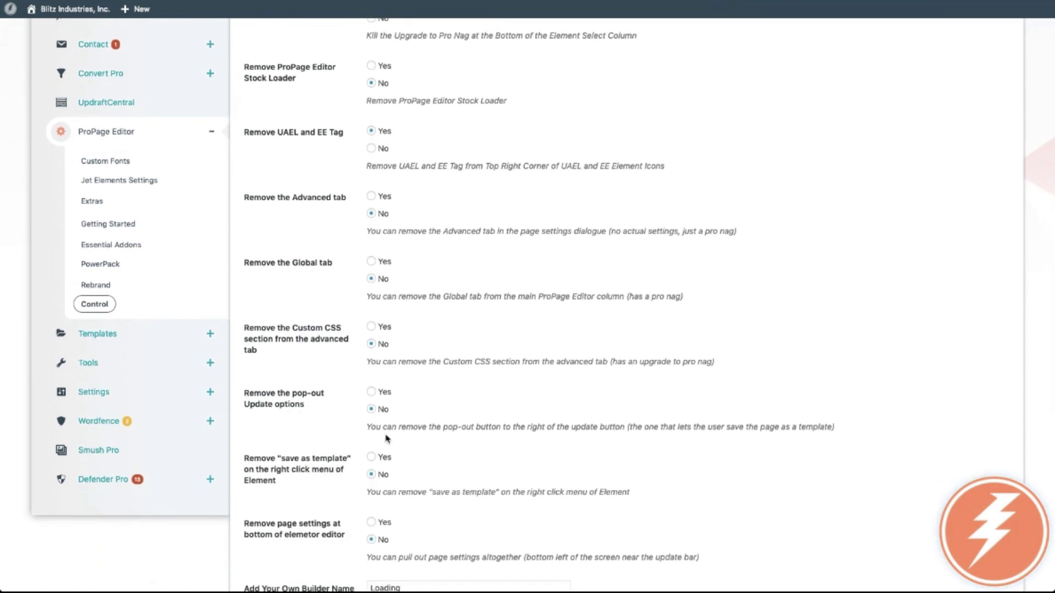
{"action": "scroll", "coordinate": [428, 446], "scroll_direction": "down", "scroll_amount": 1}
{"action": "scroll", "coordinate": [429, 446], "scroll_direction": "down", "scroll_amount": 2}
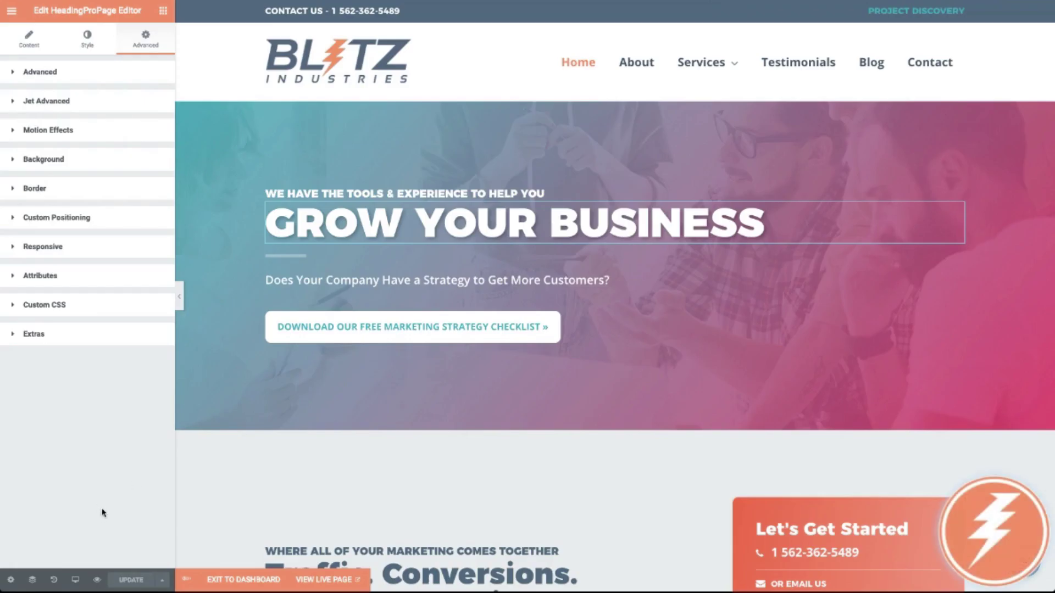
{"action": "left_click", "coordinate": [162, 580]}
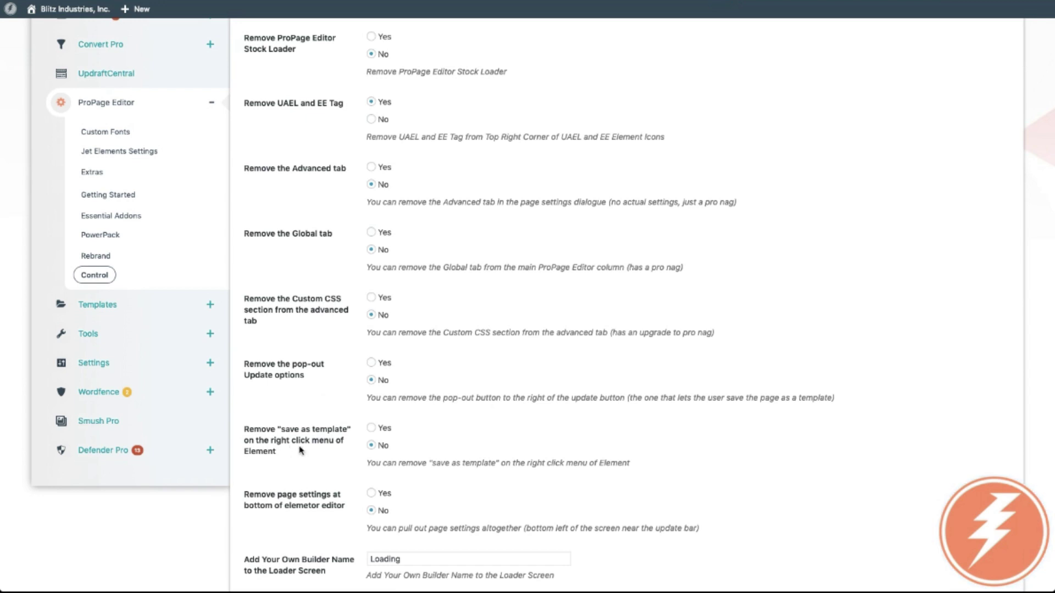
Step: Compare the context menus of the GROW YOUR BUSINESS heading and its section to locate the Save as Template command
{"action": "scroll", "coordinate": [309, 449], "scroll_direction": "down", "scroll_amount": 1}
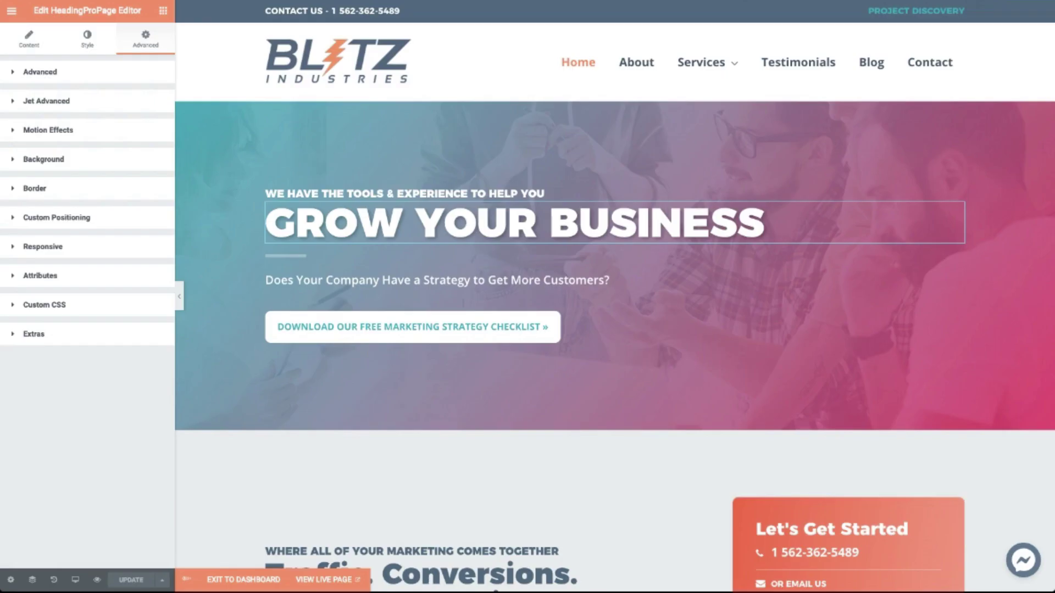
{"action": "right_click", "coordinate": [688, 215]}
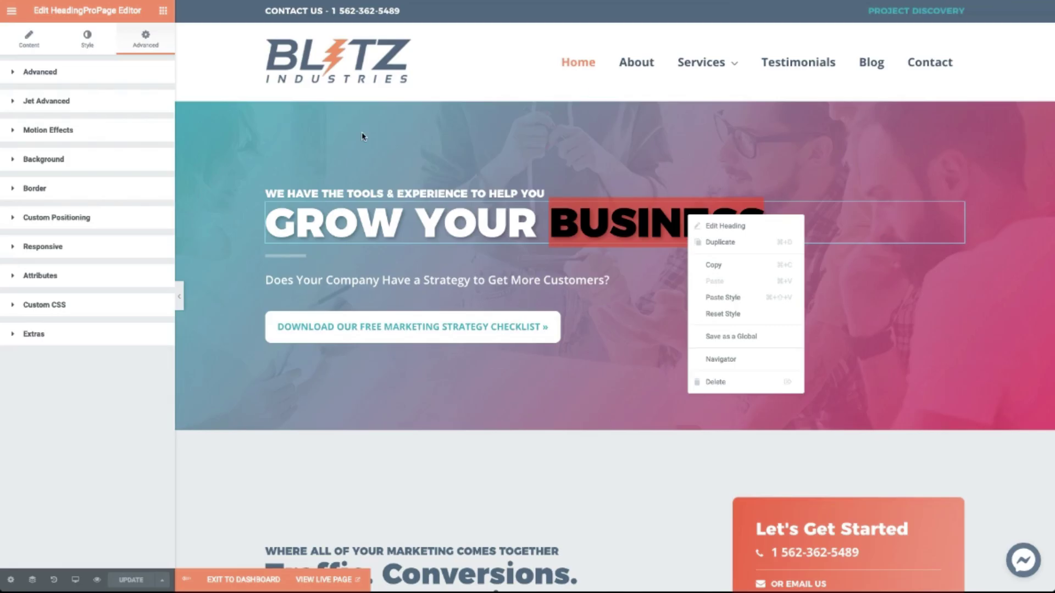
{"action": "right_click", "coordinate": [815, 225]}
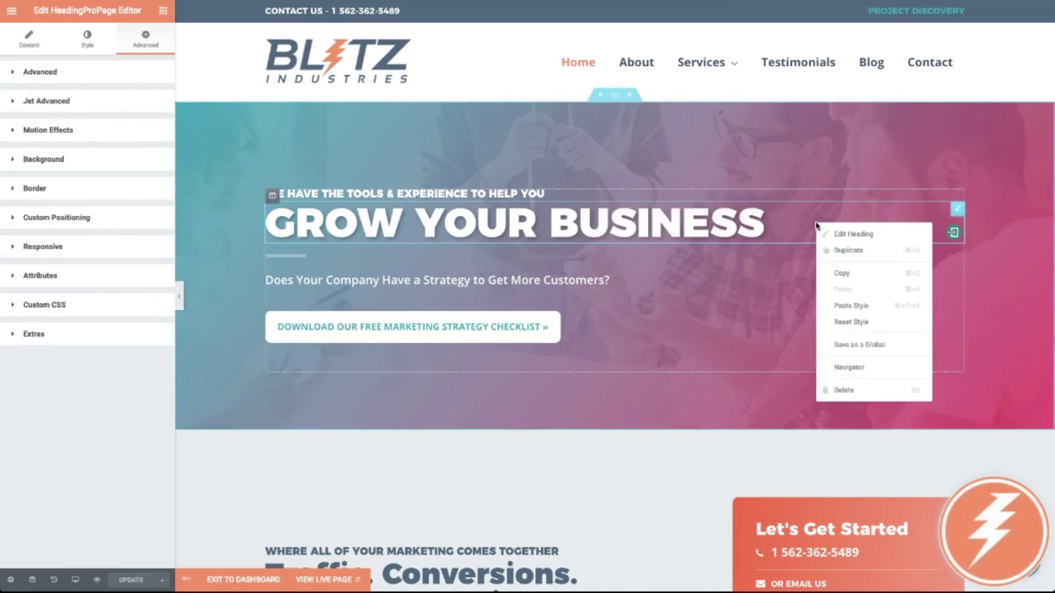
{"action": "right_click", "coordinate": [613, 104]}
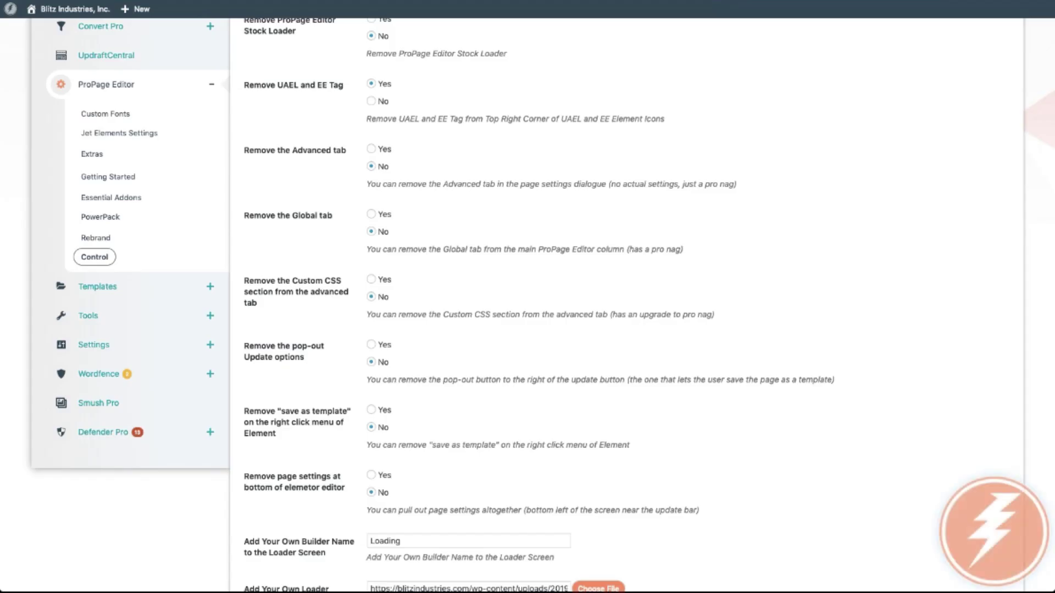
Step: Review the option for removing page settings and open the page settings in the editor
{"action": "scroll", "coordinate": [437, 424], "scroll_direction": "down", "scroll_amount": 5}
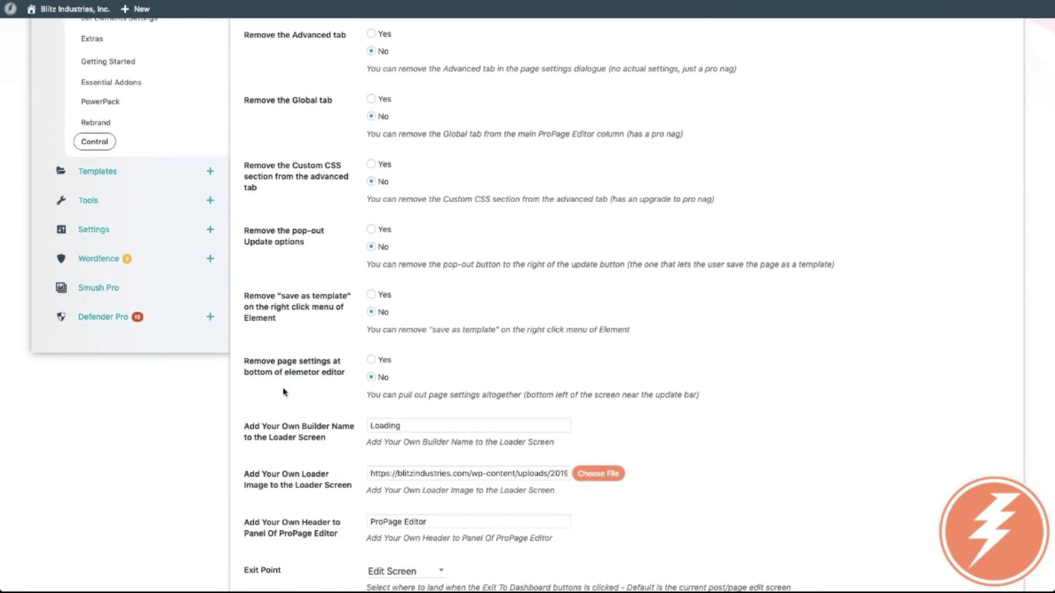
{"action": "scroll", "coordinate": [312, 393], "scroll_direction": "down", "scroll_amount": 1}
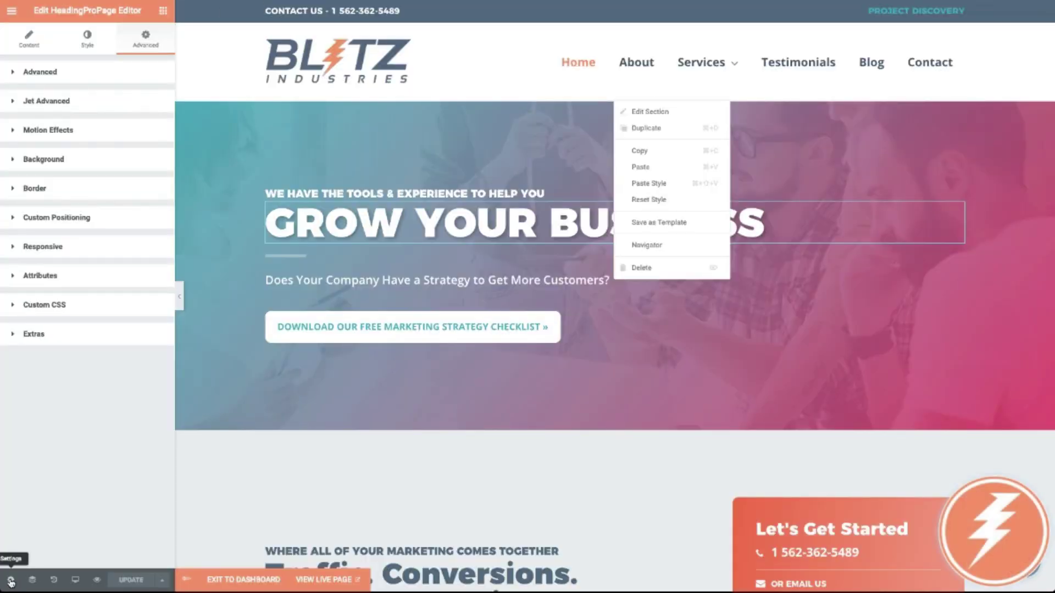
{"action": "left_click", "coordinate": [10, 582]}
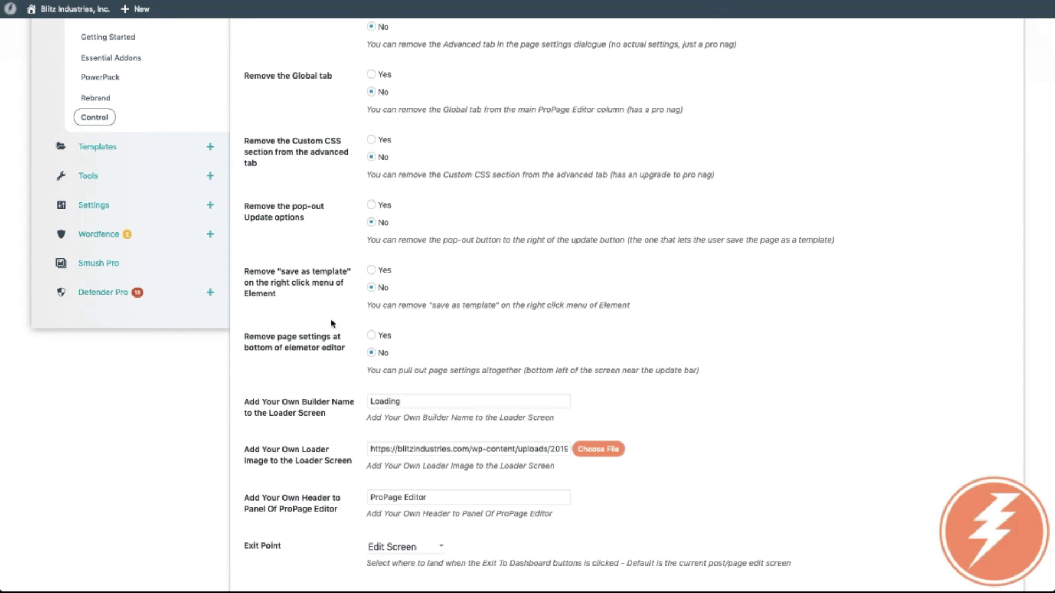
Step: Set the loader screen's builder name to "Loading ProPage Editor"
{"action": "scroll", "coordinate": [295, 387], "scroll_direction": "down", "scroll_amount": 2}
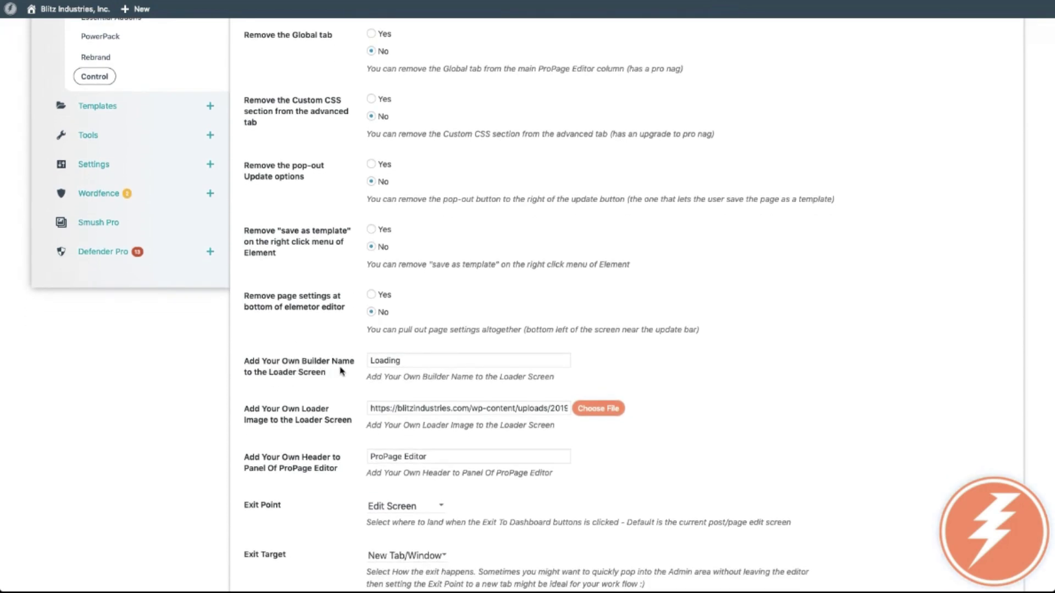
{"action": "left_click", "coordinate": [405, 361]}
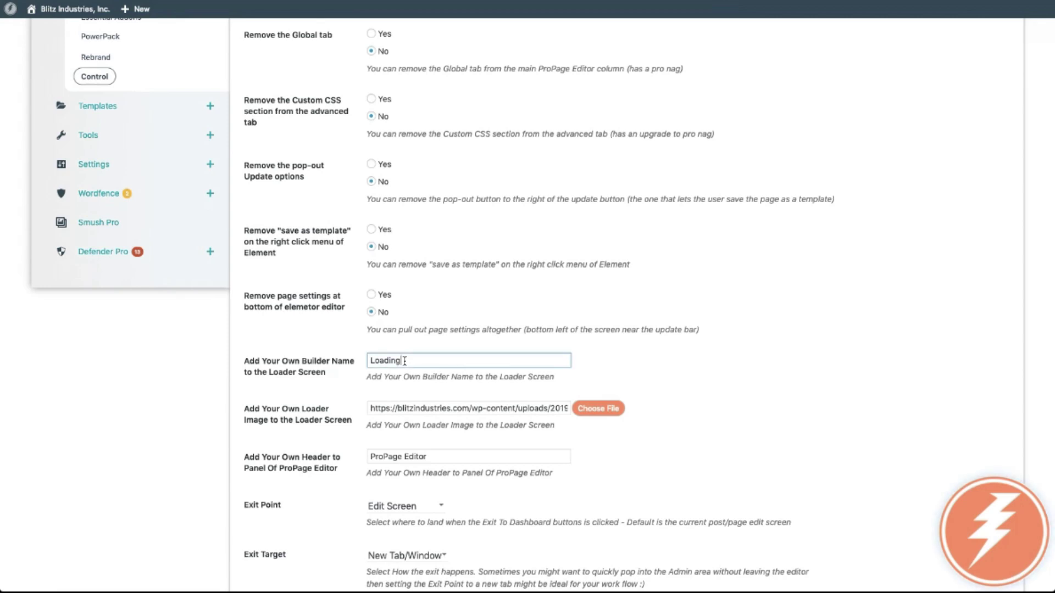
{"action": "type", "text": "ProPage Builder"}
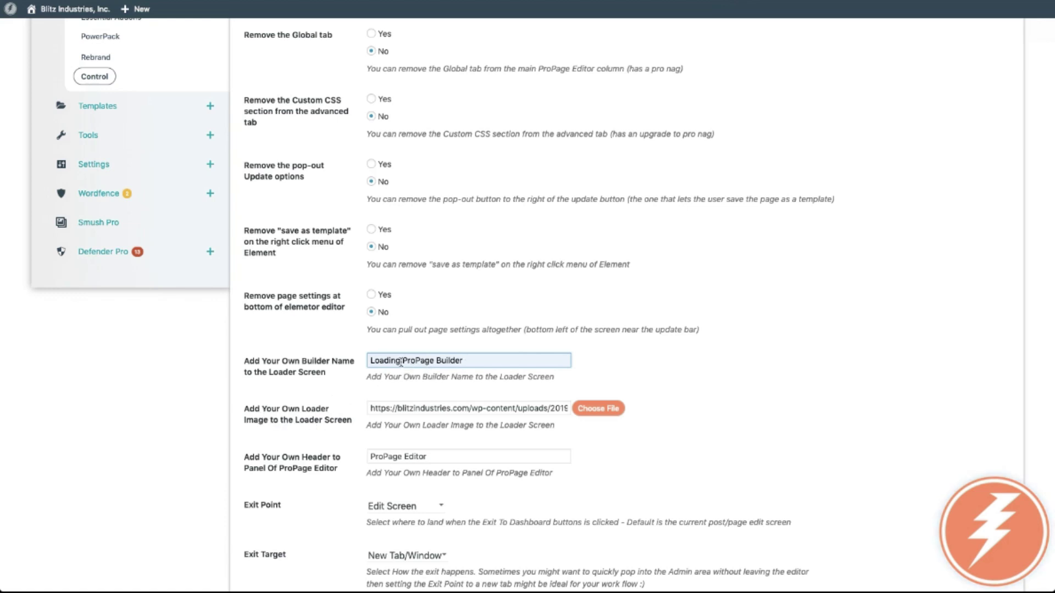
{"action": "left_click_drag", "start_coordinate": [437, 359], "coordinate": [487, 359]}
{"action": "type", "text": "Edito"}
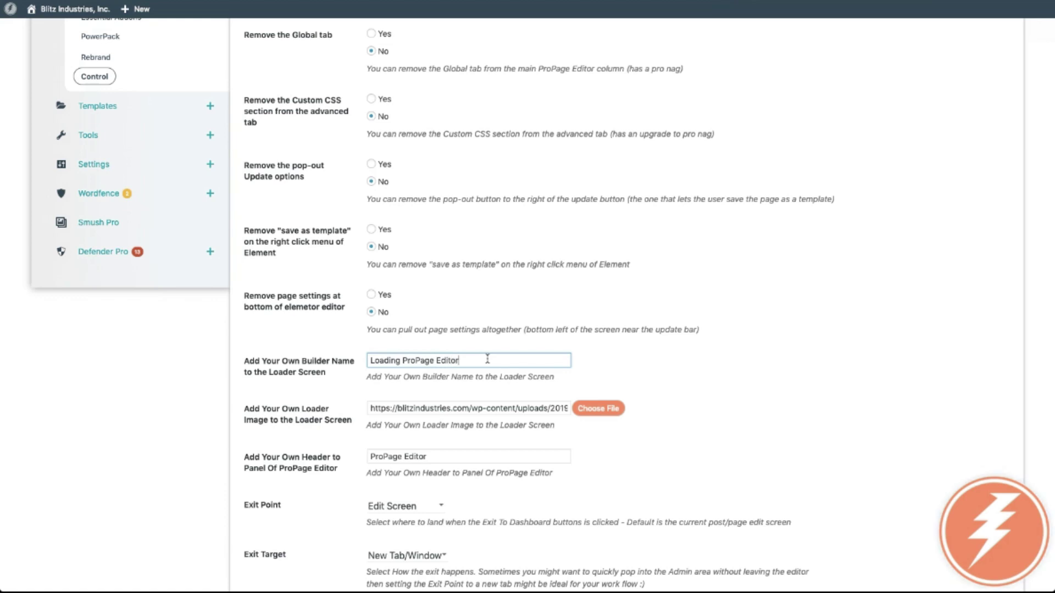
{"action": "left_click", "coordinate": [654, 353]}
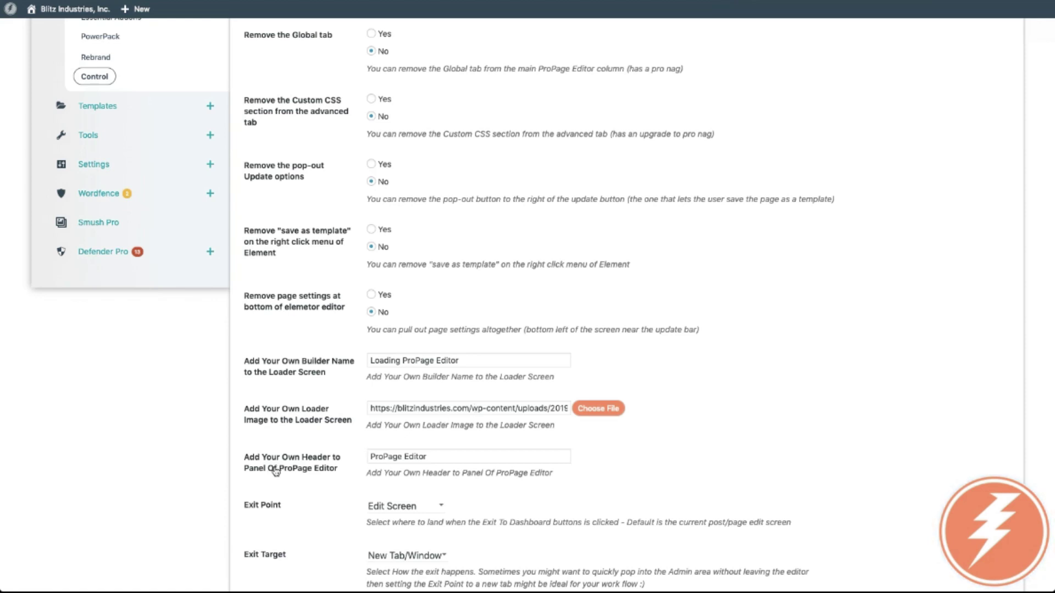
{"action": "scroll", "coordinate": [277, 471], "scroll_direction": "down", "scroll_amount": 1}
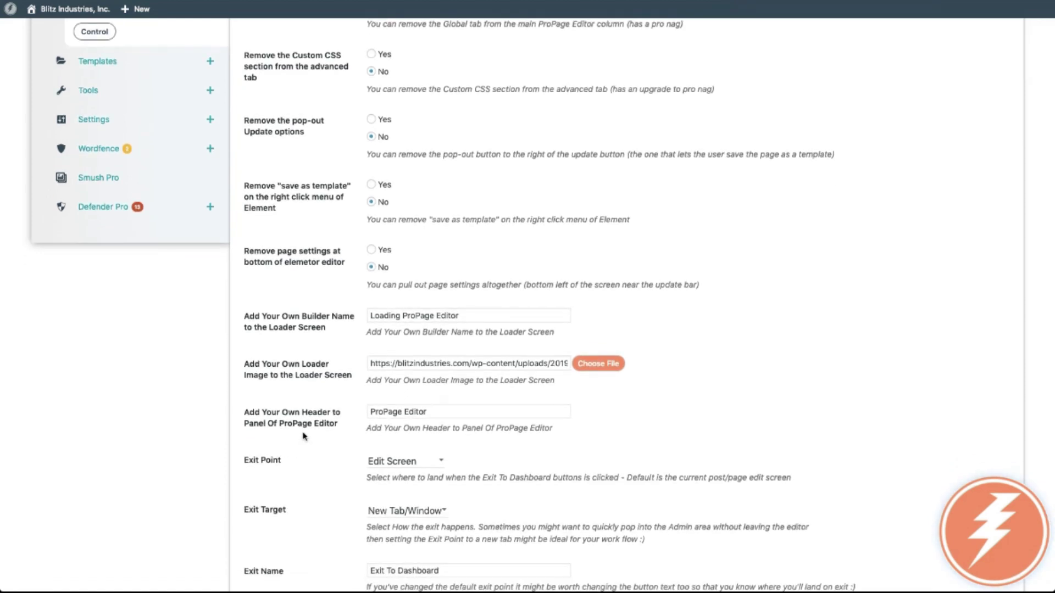
Step: Review the custom panel header setting and return the editor panel to the widget list to view its header
{"action": "left_click", "coordinate": [454, 408]}
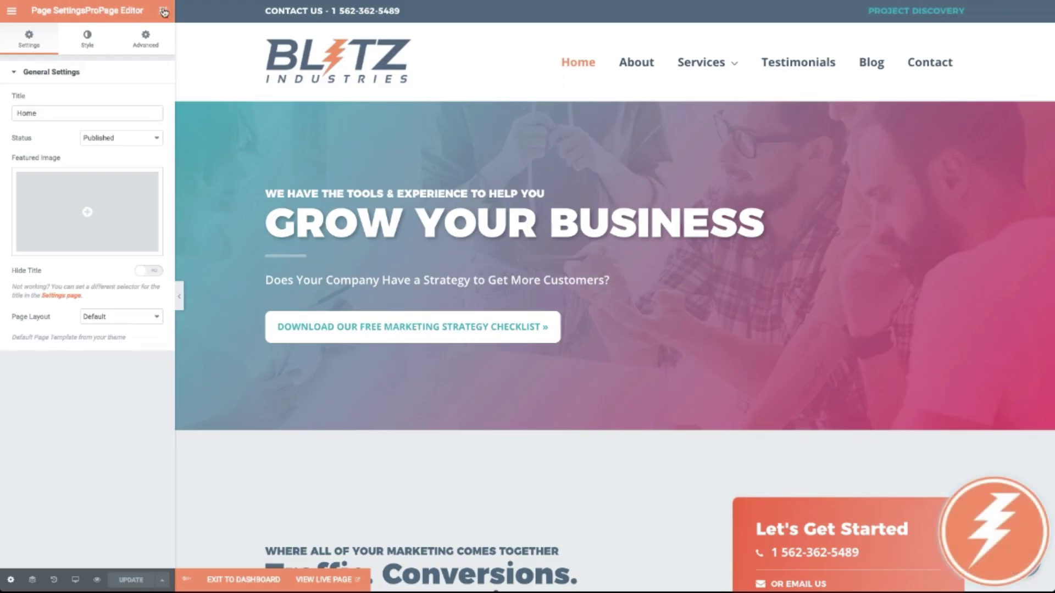
{"action": "left_click", "coordinate": [163, 11]}
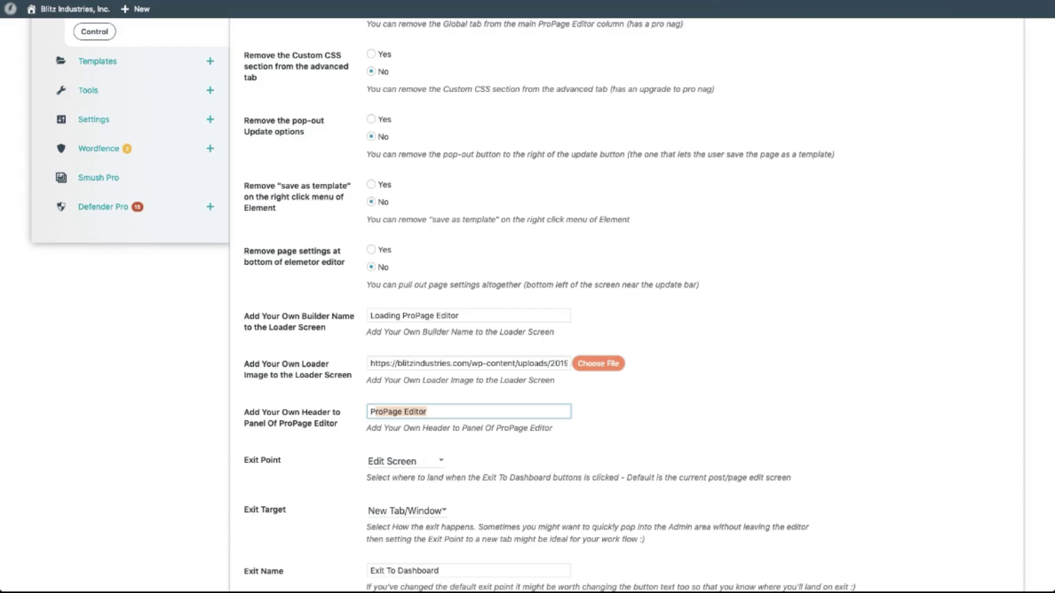
Step: Review the Exit Point, Exit Target, Exit Name and Live View Name settings
{"action": "scroll", "coordinate": [384, 494], "scroll_direction": "down", "scroll_amount": 3}
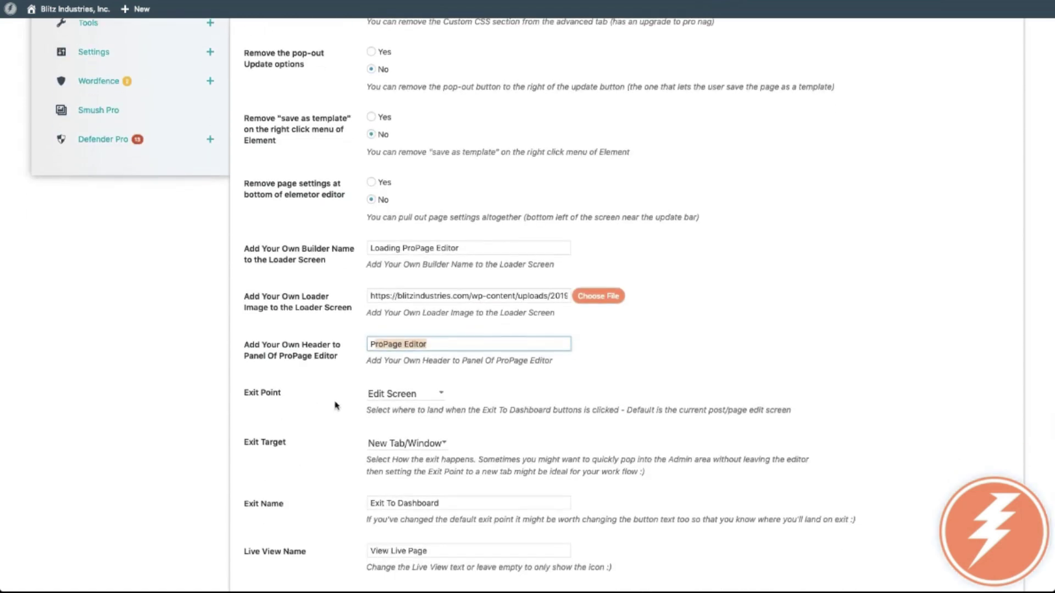
{"action": "left_click", "coordinate": [373, 396]}
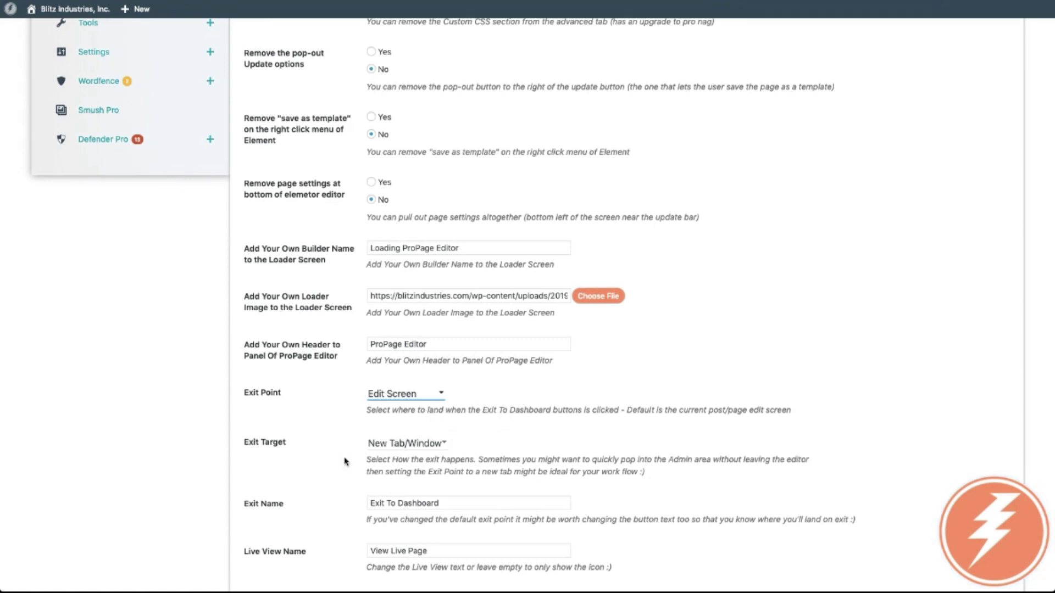
{"action": "left_click", "coordinate": [399, 448]}
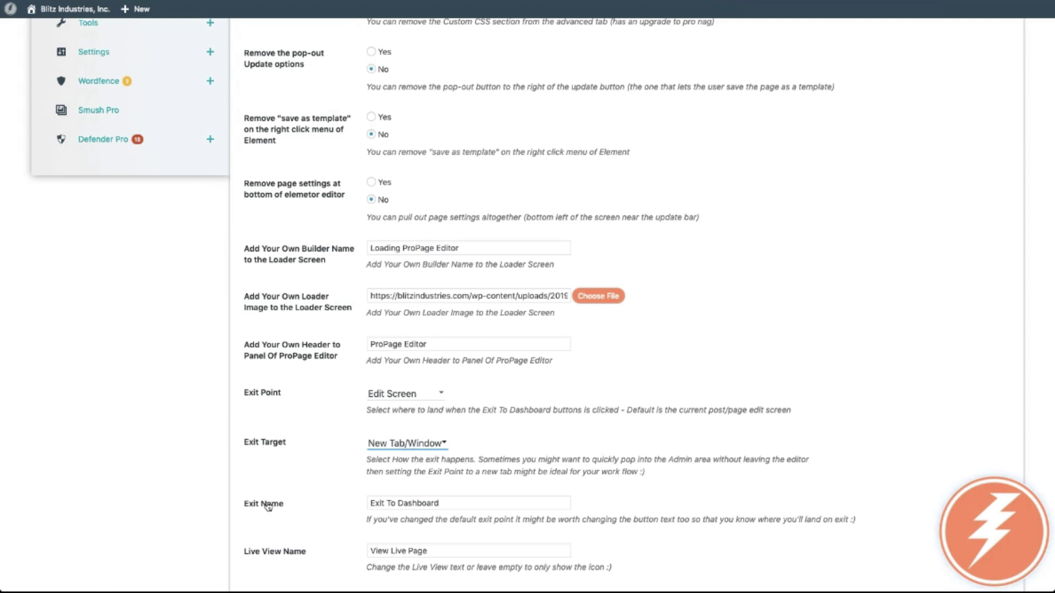
{"action": "scroll", "coordinate": [276, 506], "scroll_direction": "down", "scroll_amount": 2}
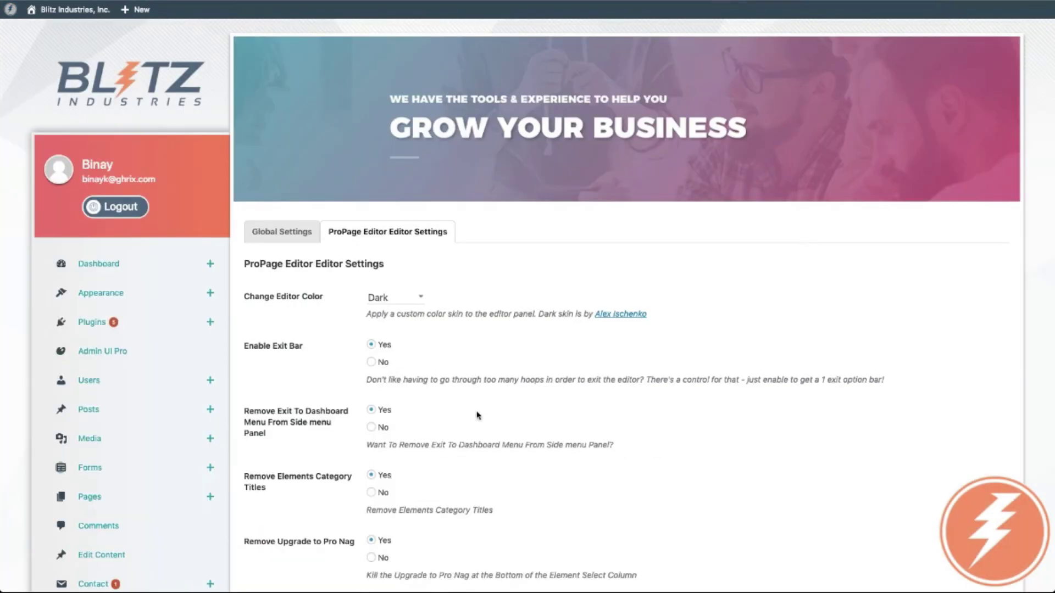
Step: Save the changes to the ProPage Editor editor settings
{"action": "scroll", "coordinate": [477, 416], "scroll_direction": "down", "scroll_amount": 20}
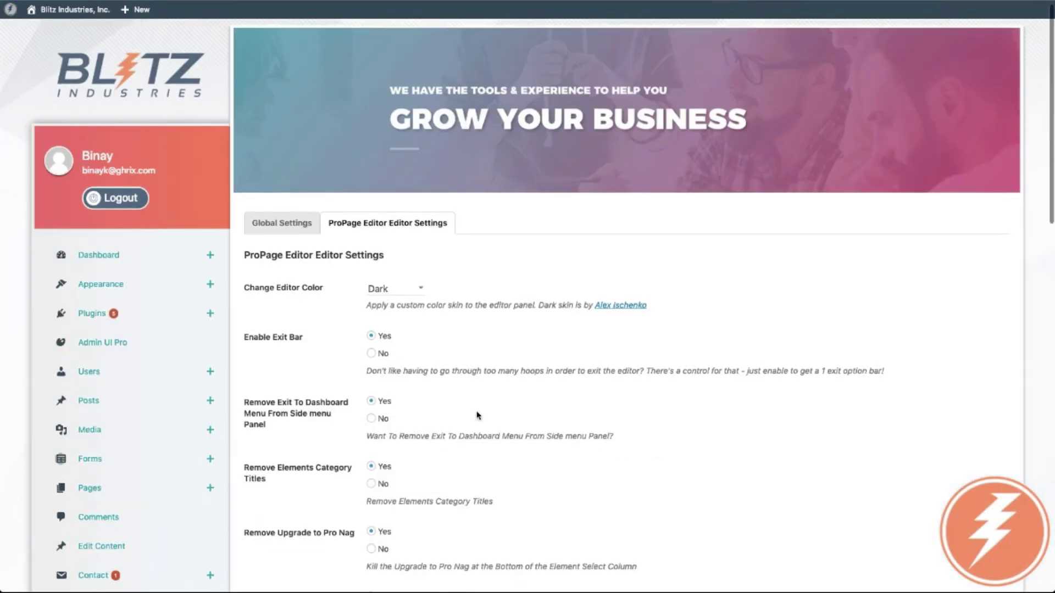
{"action": "scroll", "coordinate": [476, 416], "scroll_direction": "down", "scroll_amount": 1}
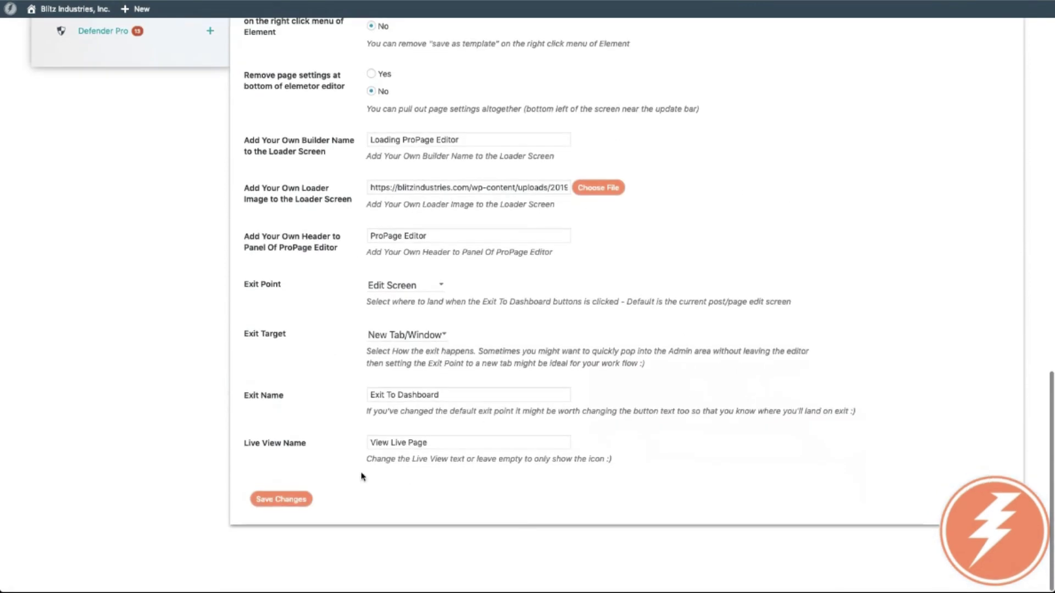
{"action": "left_click", "coordinate": [291, 499]}
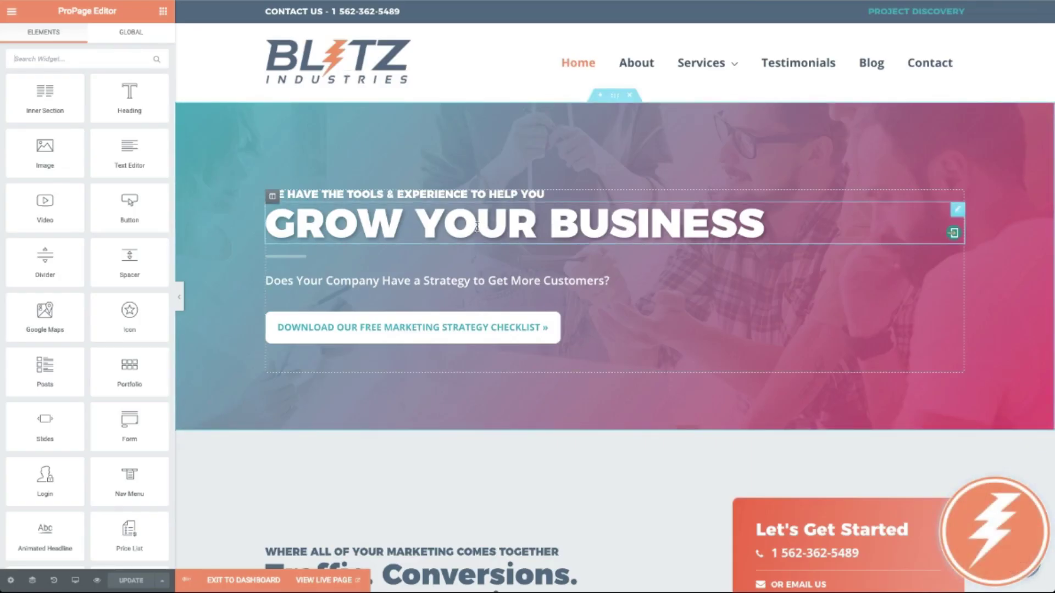
Step: Reload the page editor and examine the styling of its widget list and main menu, then return to the widgets
{"action": "key", "text": "super+r"}
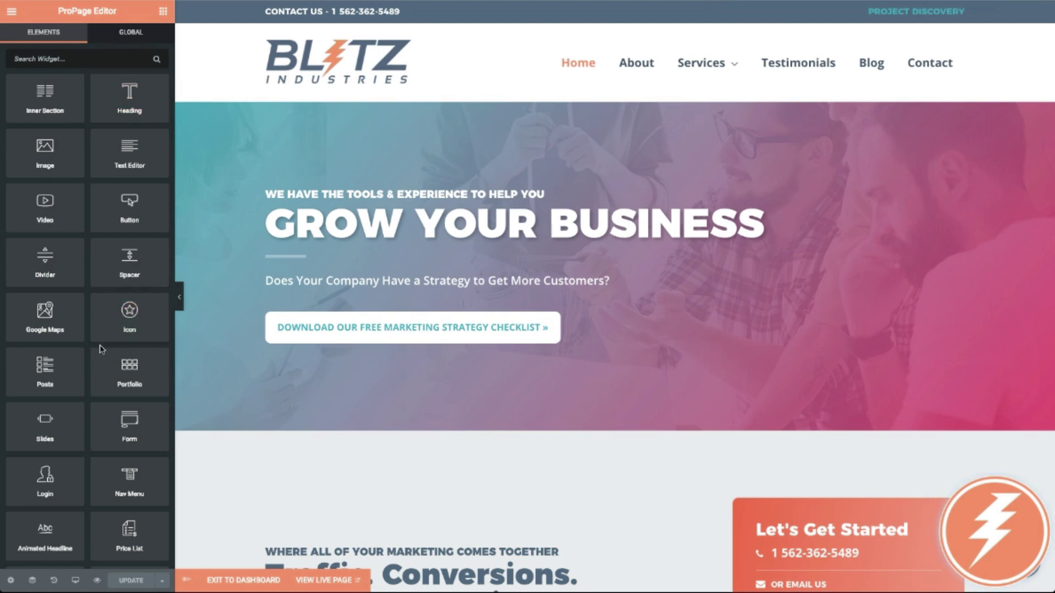
{"action": "scroll", "coordinate": [71, 427], "scroll_direction": "down", "scroll_amount": 5}
{"action": "scroll", "coordinate": [71, 427], "scroll_direction": "up", "scroll_amount": 5}
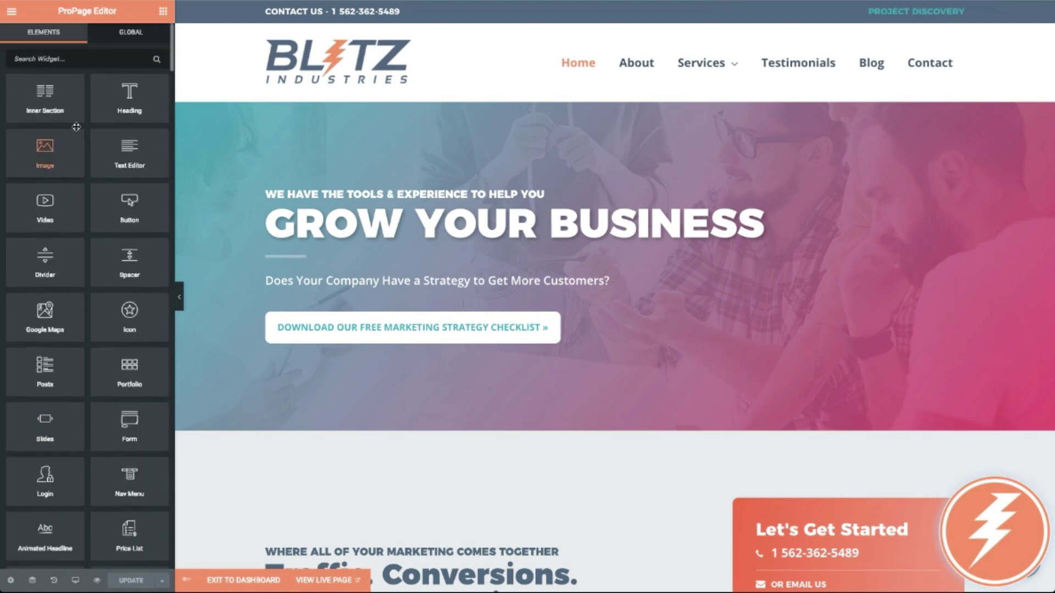
{"action": "left_click", "coordinate": [11, 11]}
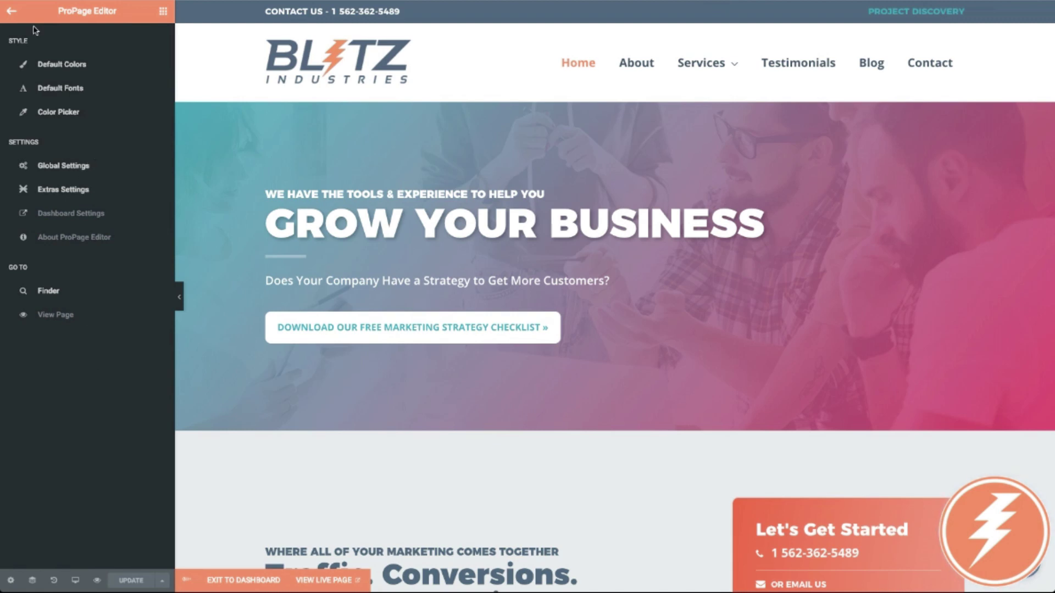
{"action": "left_click", "coordinate": [9, 11]}
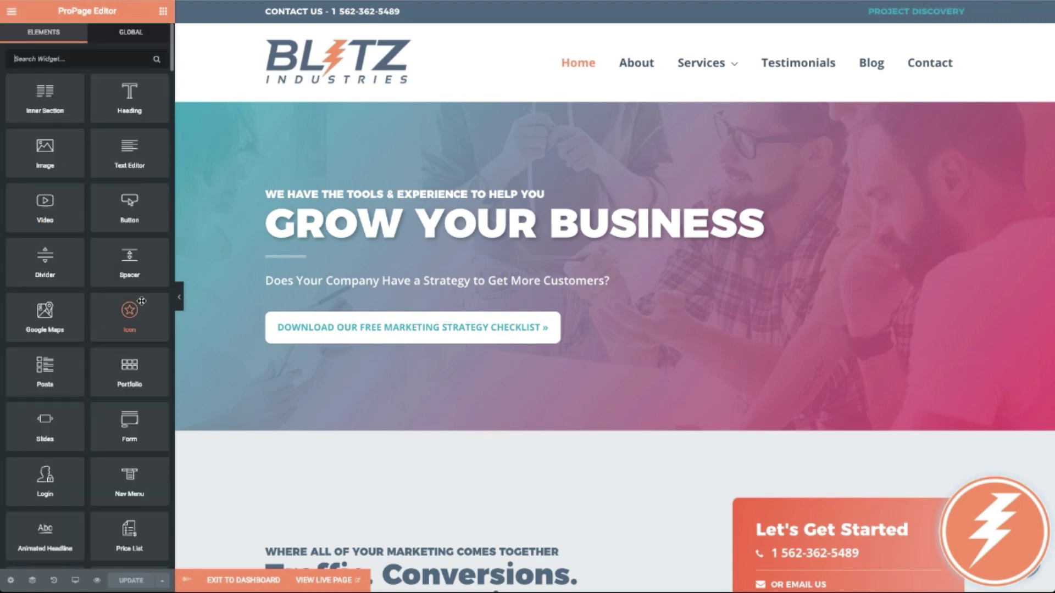